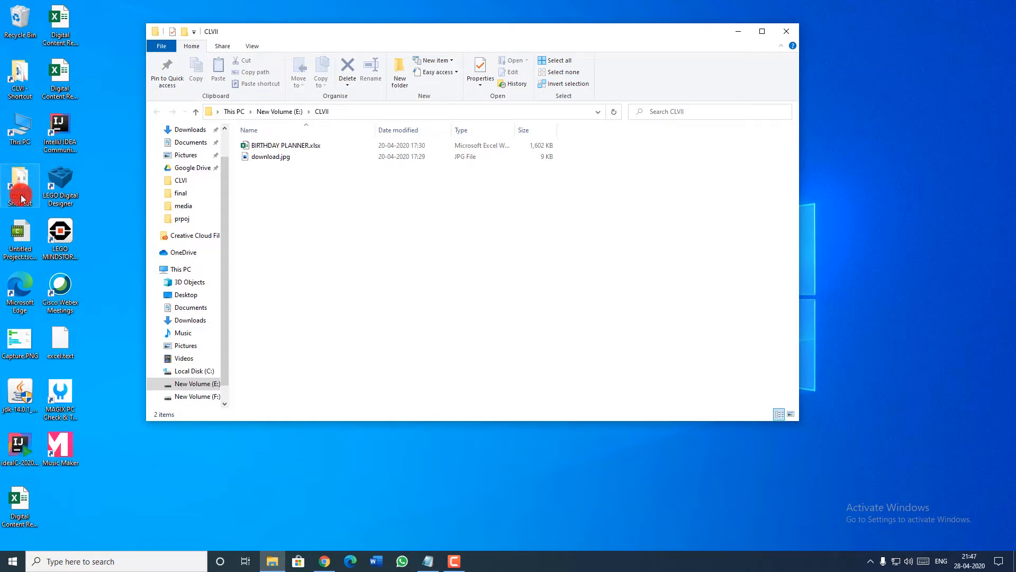
- Open the BIRTHDAY PLANNER.xlsx workbook from the CLVII folder
left_click(19, 228)
left_click(268, 147)
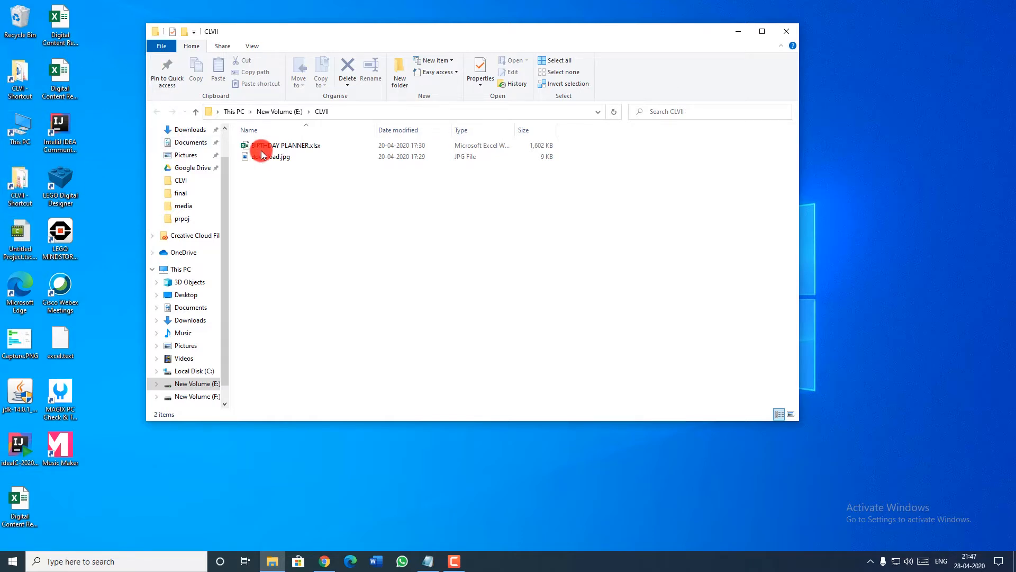
double_click(316, 147)
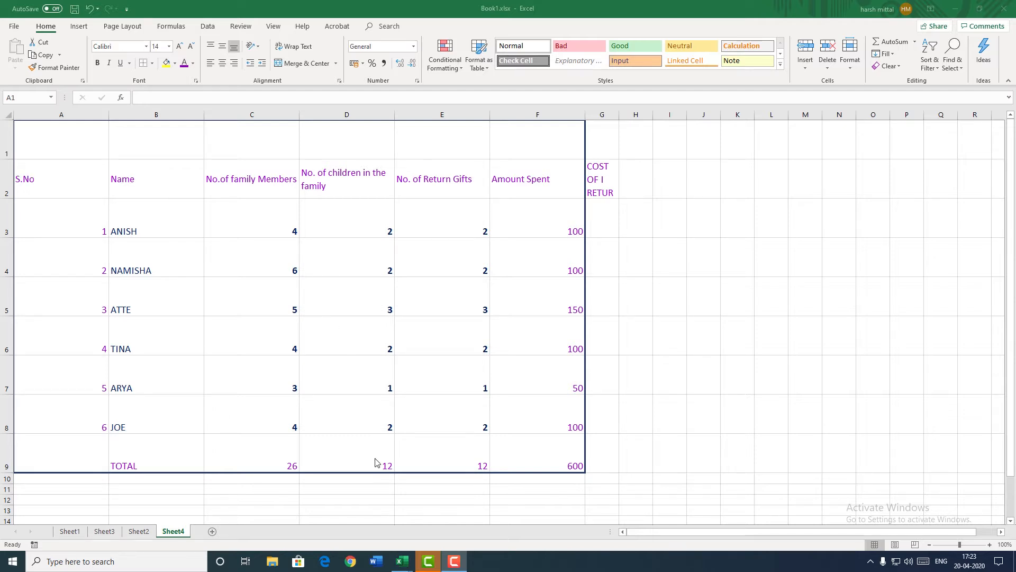
- Enter the title MY BIRTHDAY PLANNER in cell A1, and merge and center it across A1:F1
left_click(34, 176)
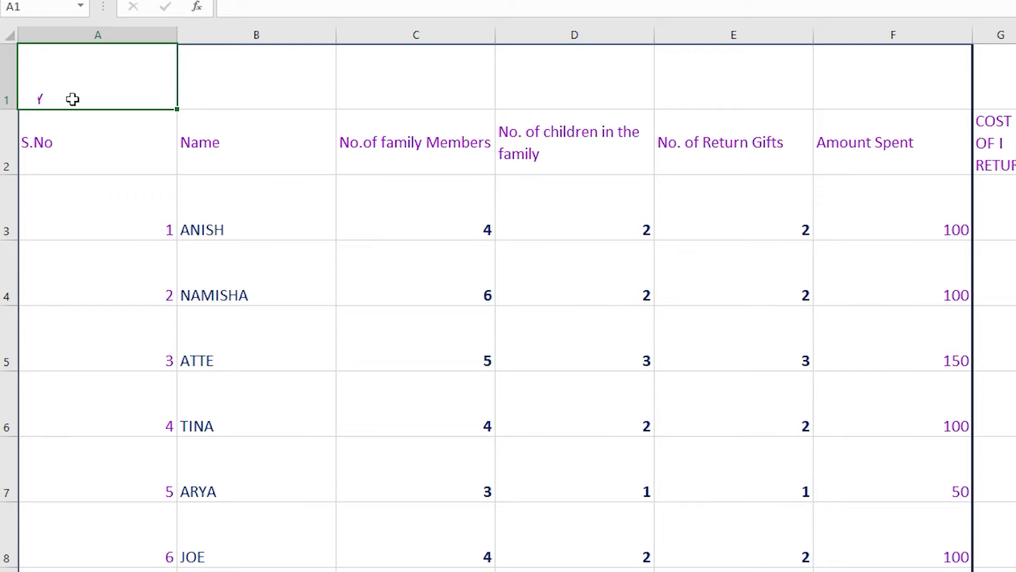
type("MY BIRTHD")
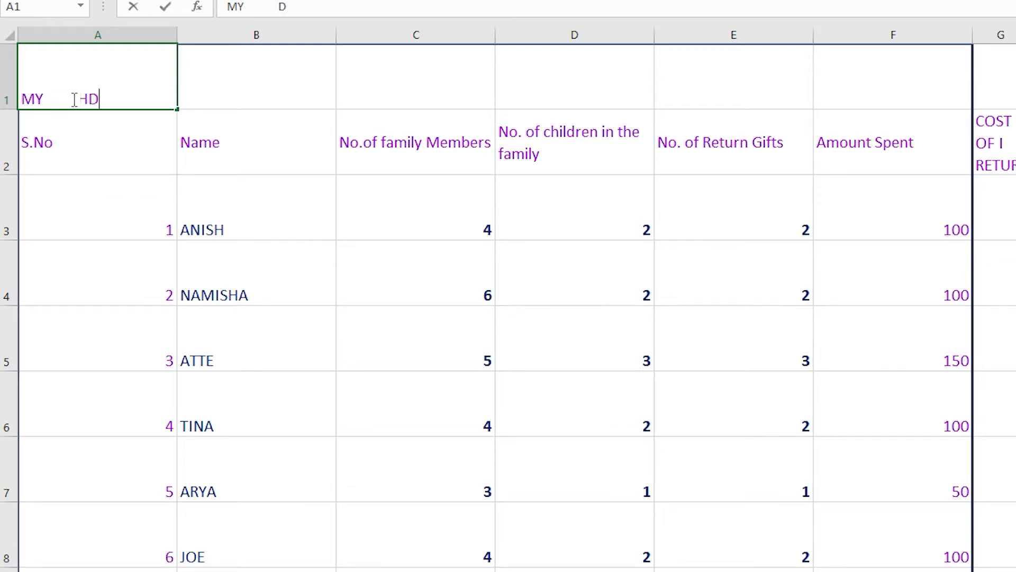
type("AY PLANNER")
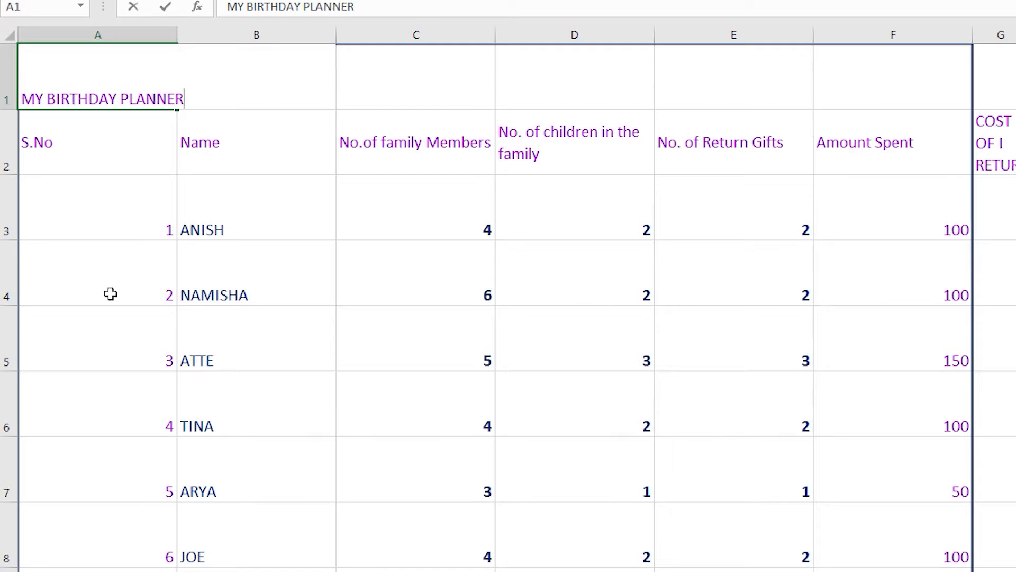
left_click(136, 162)
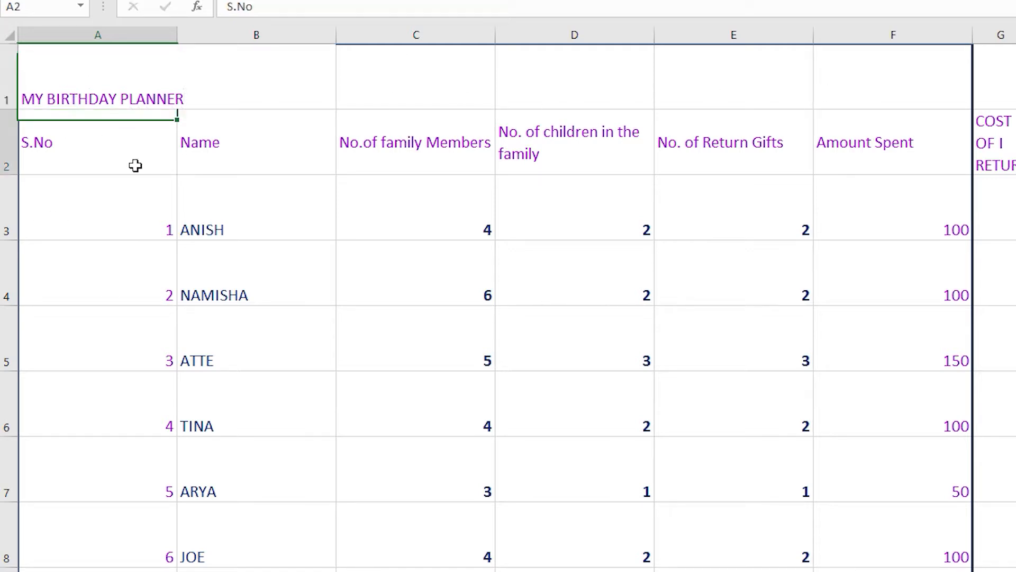
left_click_drag(104, 86, 826, 85)
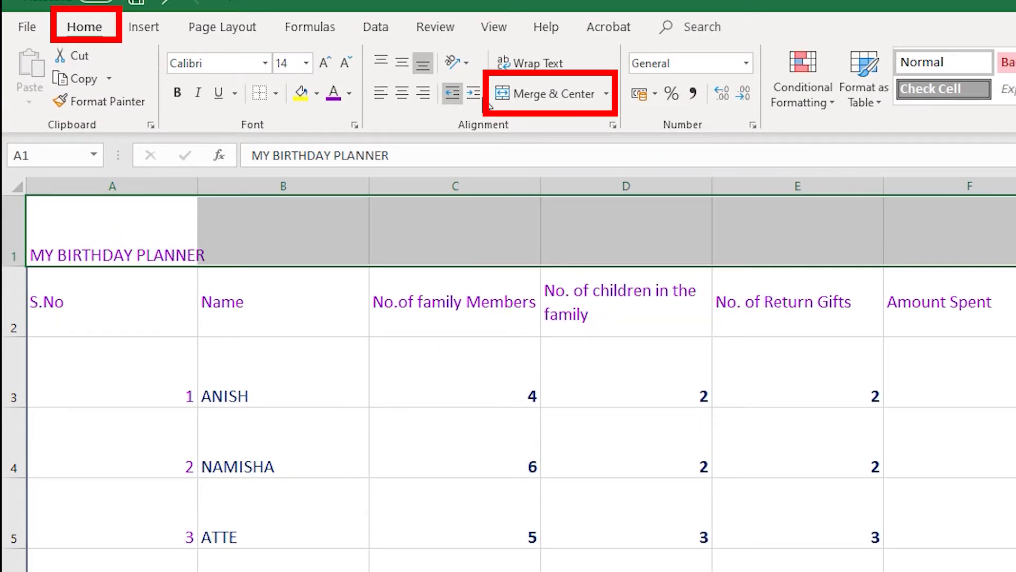
left_click(567, 102)
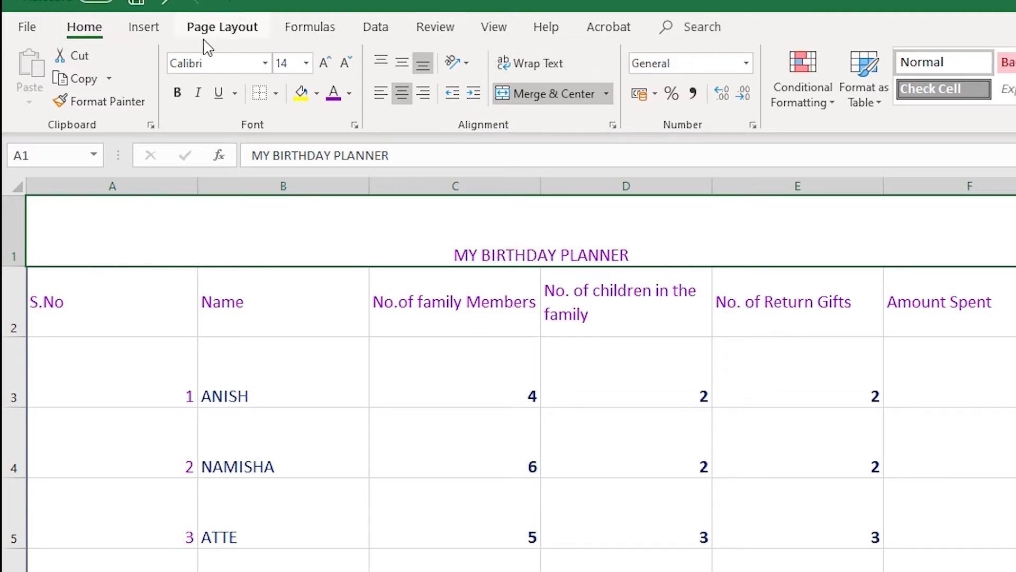
- Change the font of the merged title in row 1 to Comic Sans MS
left_click(266, 63)
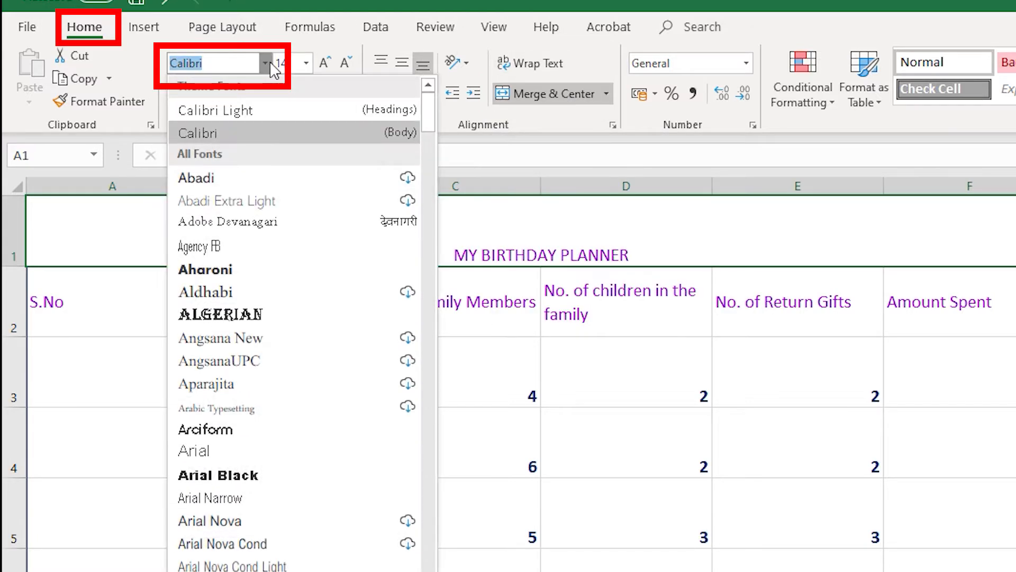
left_click(269, 64)
left_click(266, 63)
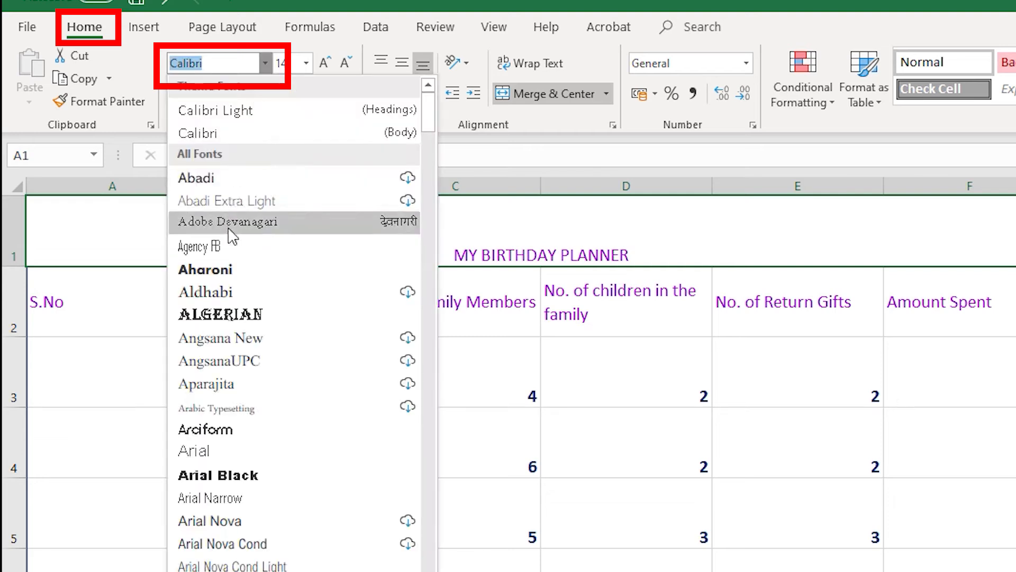
type("Comic")
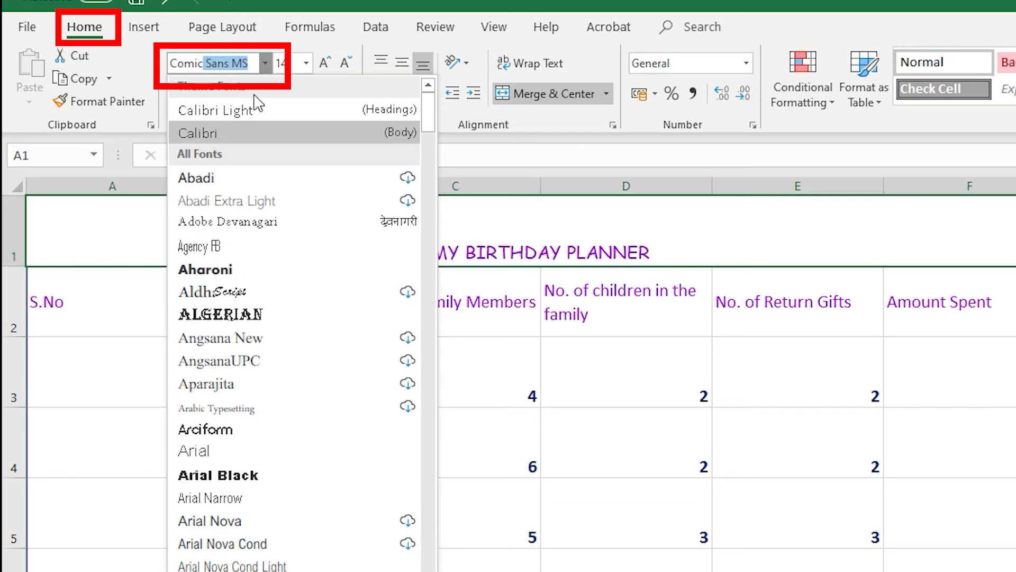
key("Escape")
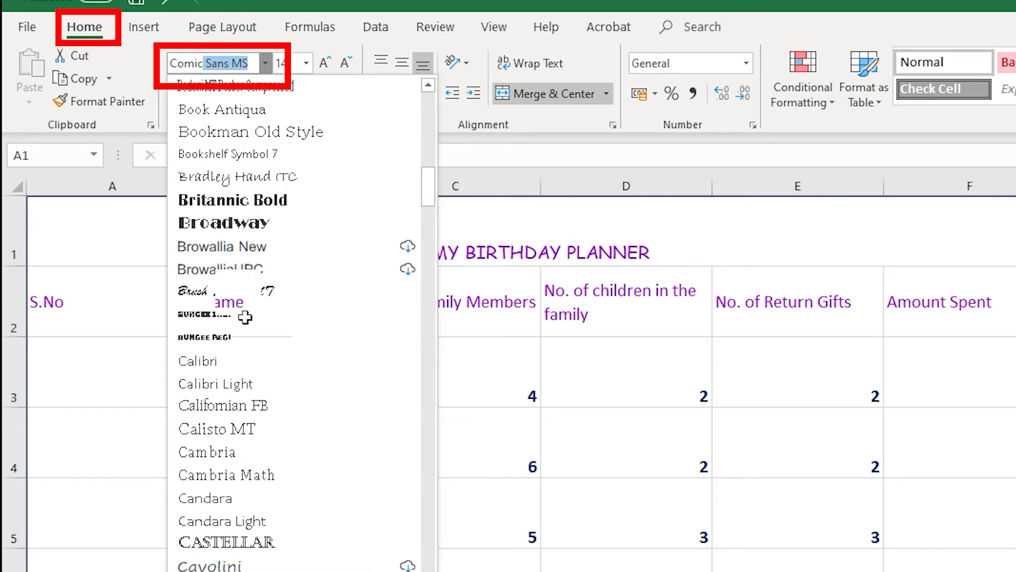
- Set the font size of the MY BIRTHDAY PLANNER title to 22
left_click(307, 64)
left_click(308, 64)
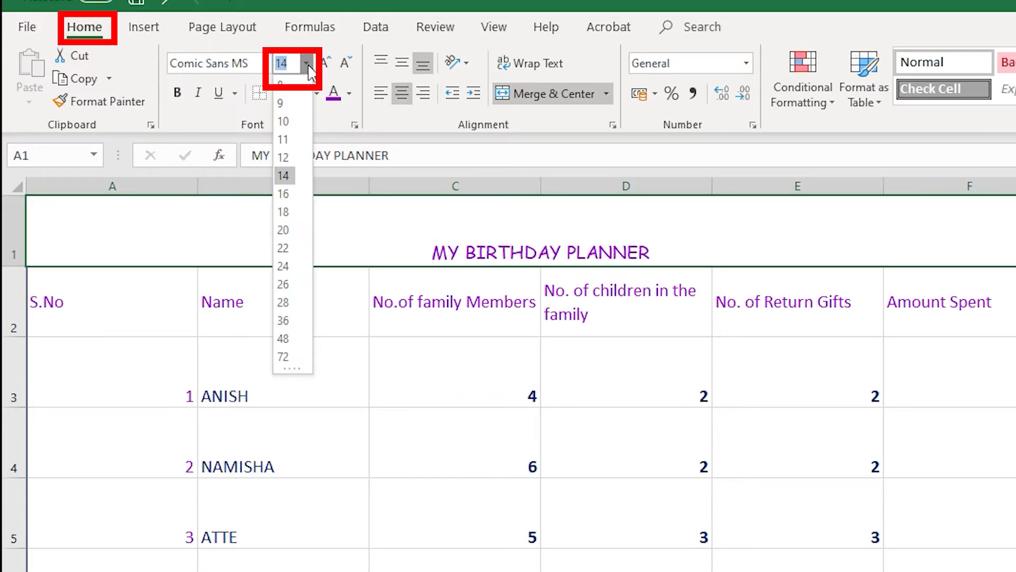
left_click(299, 63)
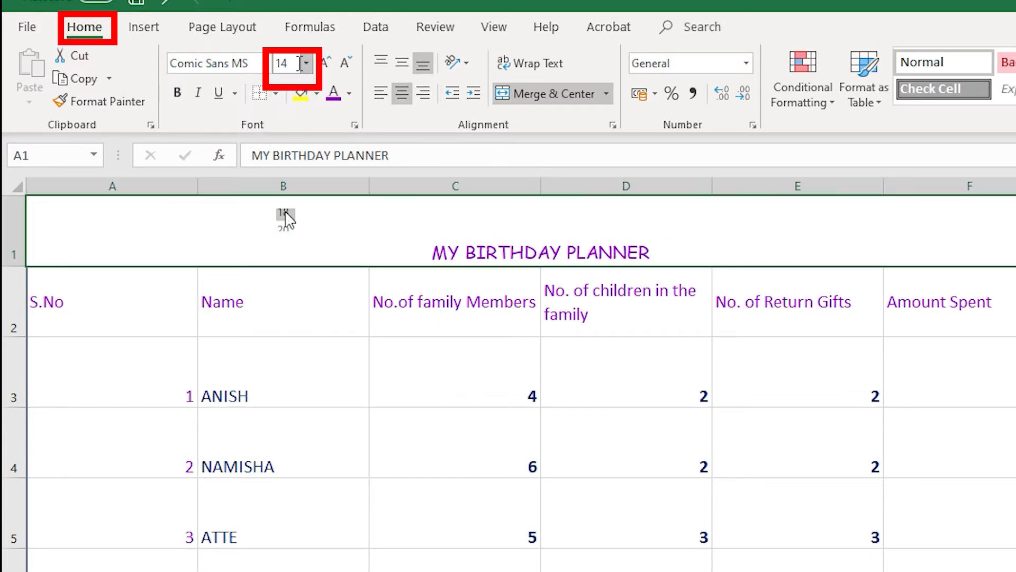
left_click(307, 64)
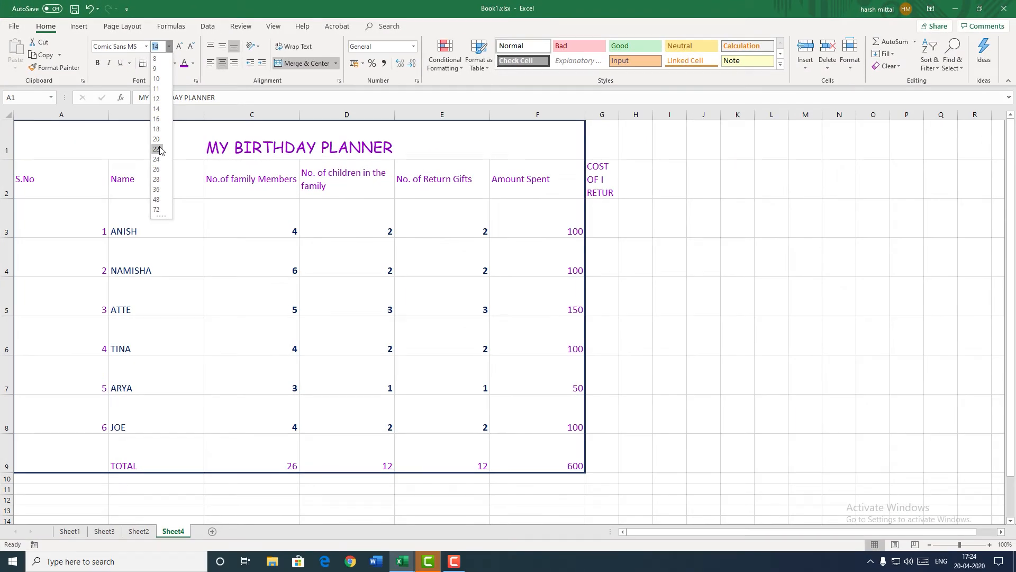
left_click(157, 149)
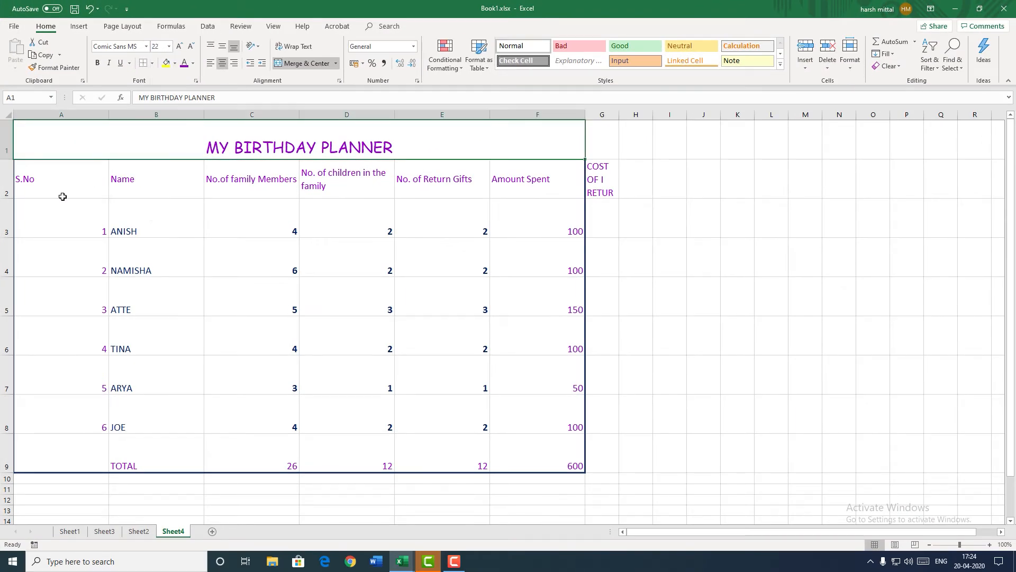
- Select the table range A2:F9, from the S.No header to the total amount spent
left_click_drag(45, 186, 584, 312)
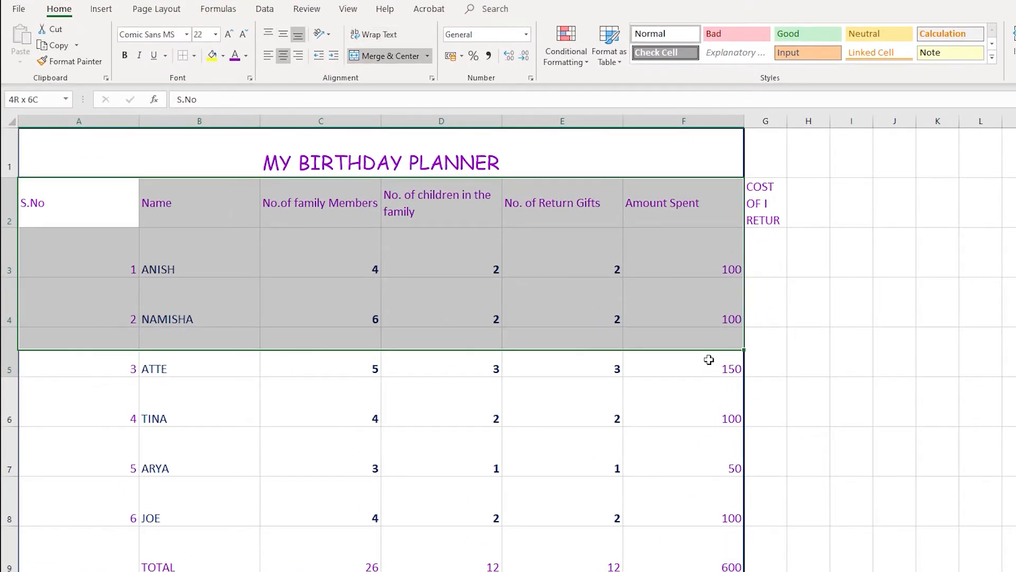
left_click_drag(709, 360, 716, 553)
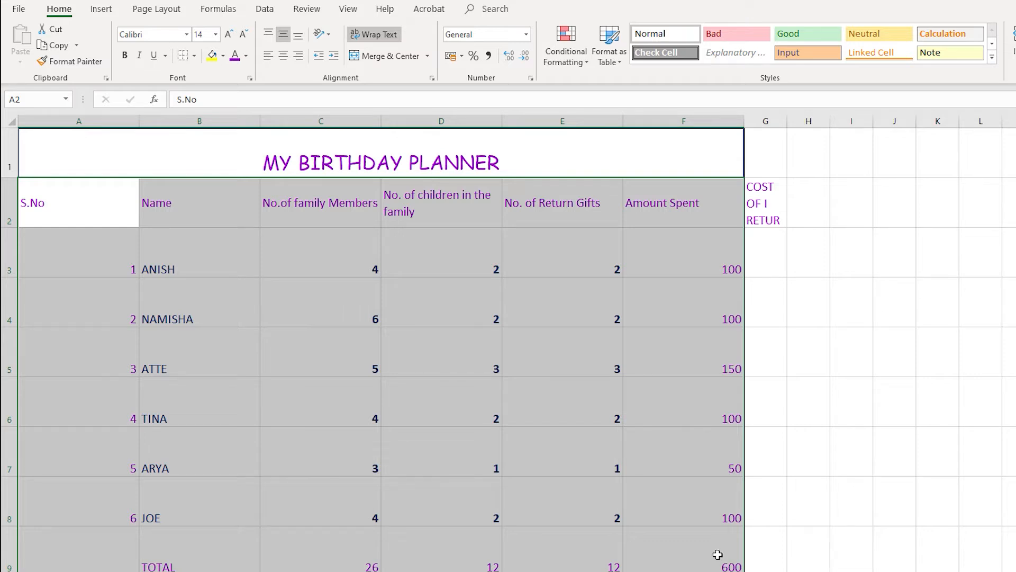
left_click(187, 35)
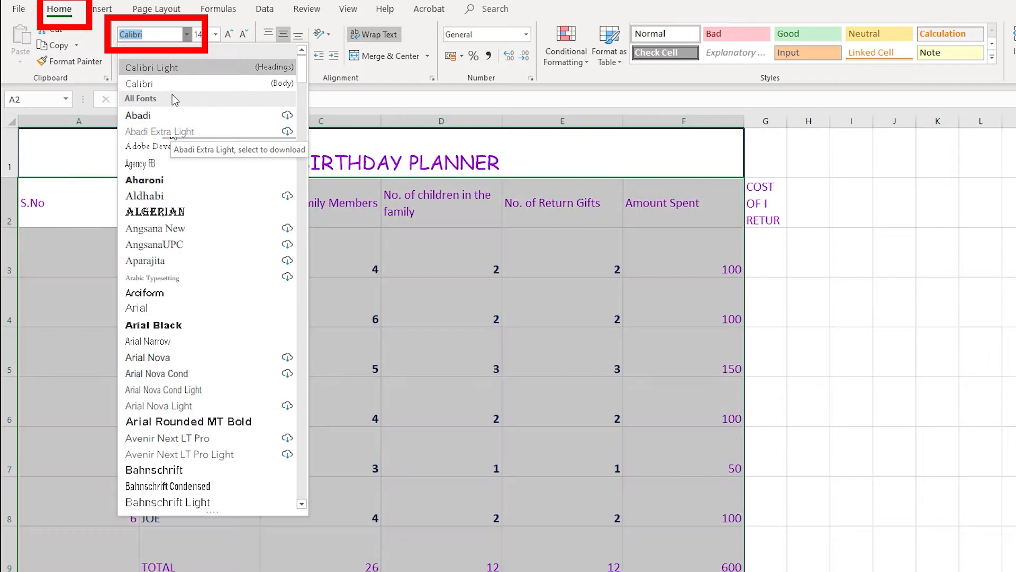
type("co")
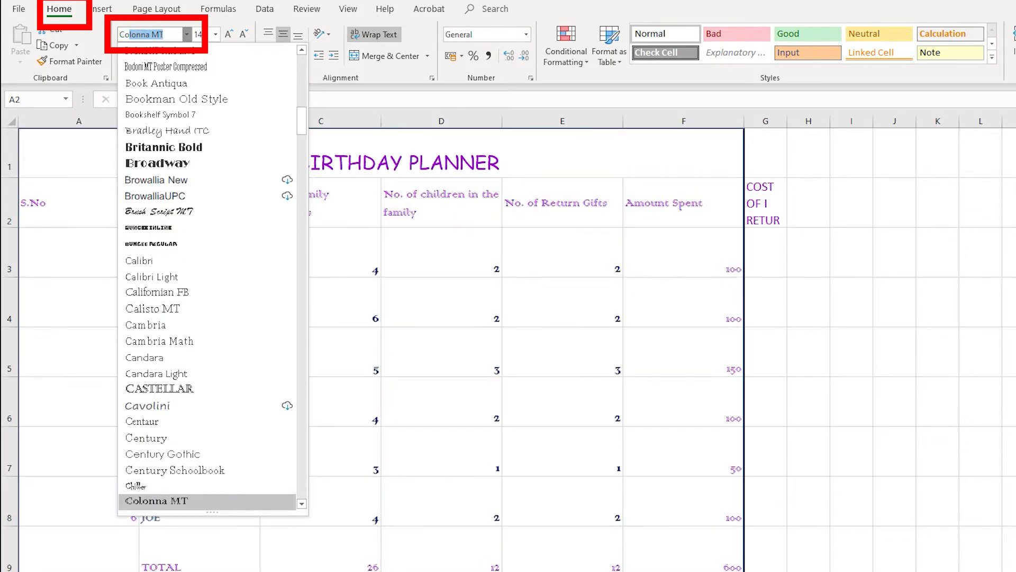
key("BackSpace")
type("omic")
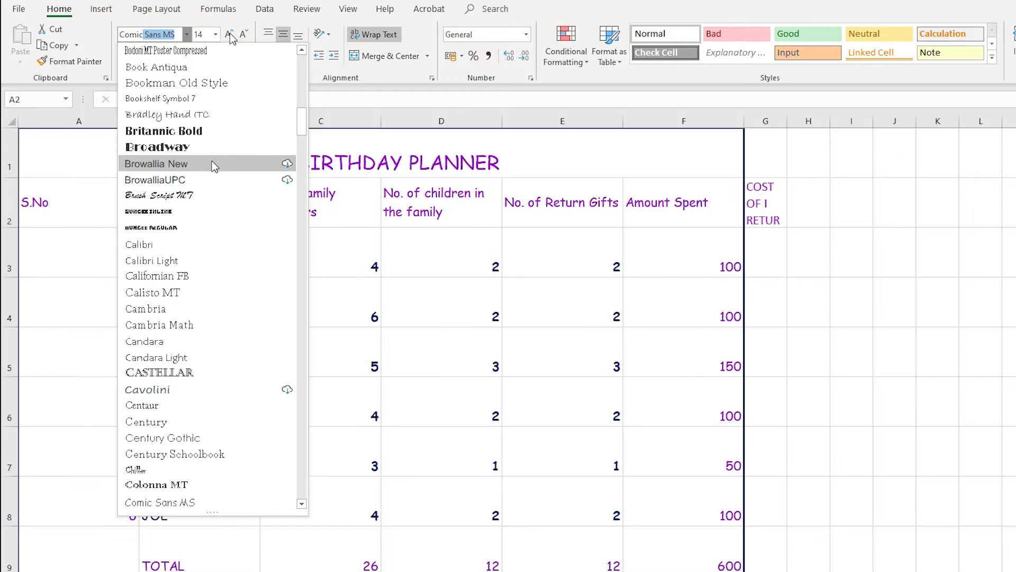
key("Escape")
- Format the table range A2:F9 in bold Comic Sans MS at font size 16
left_click(229, 35)
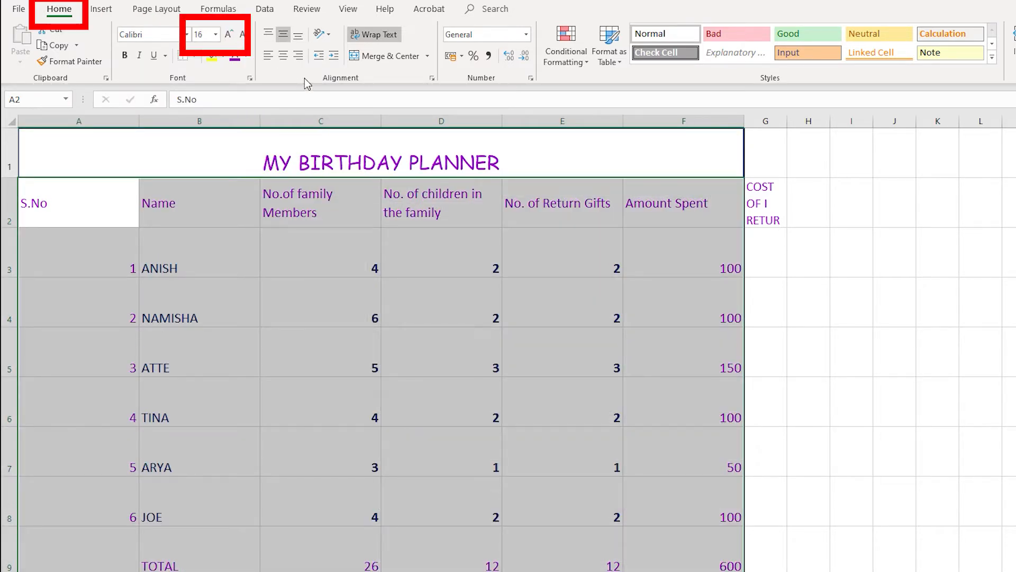
left_click(187, 36)
left_click(190, 40)
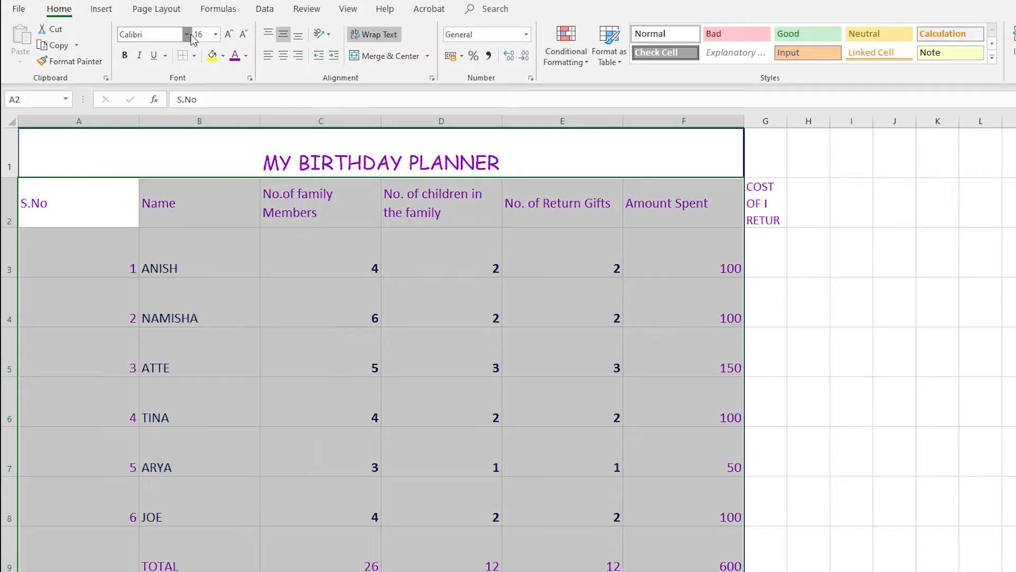
type("Comic Sans MS")
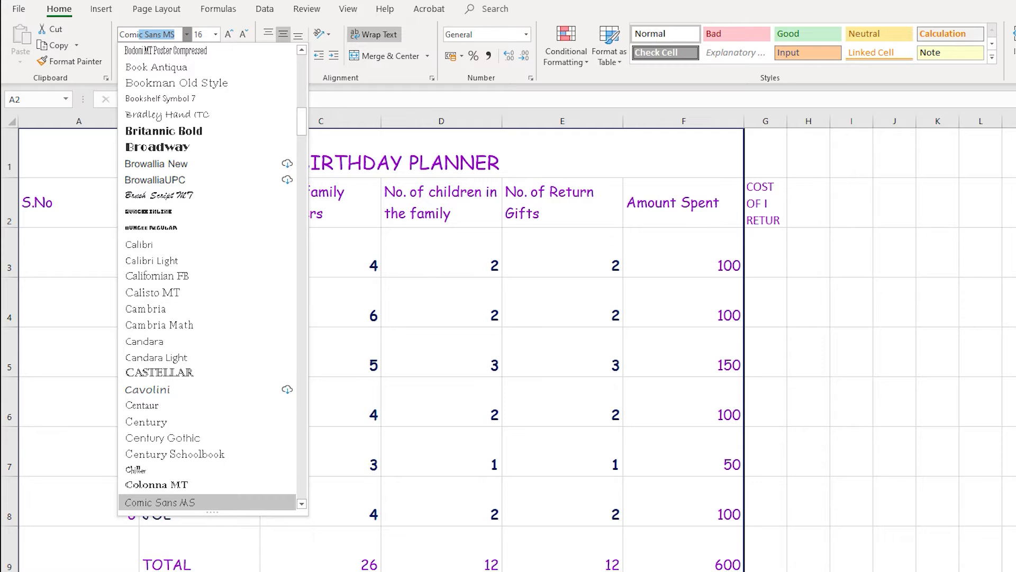
key("Return")
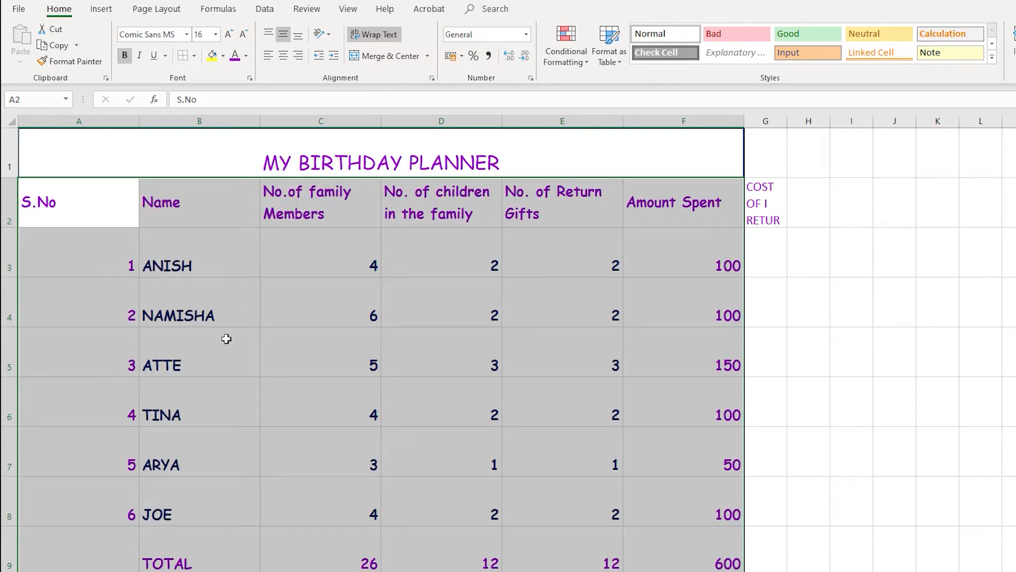
left_click(125, 55)
left_click(317, 352)
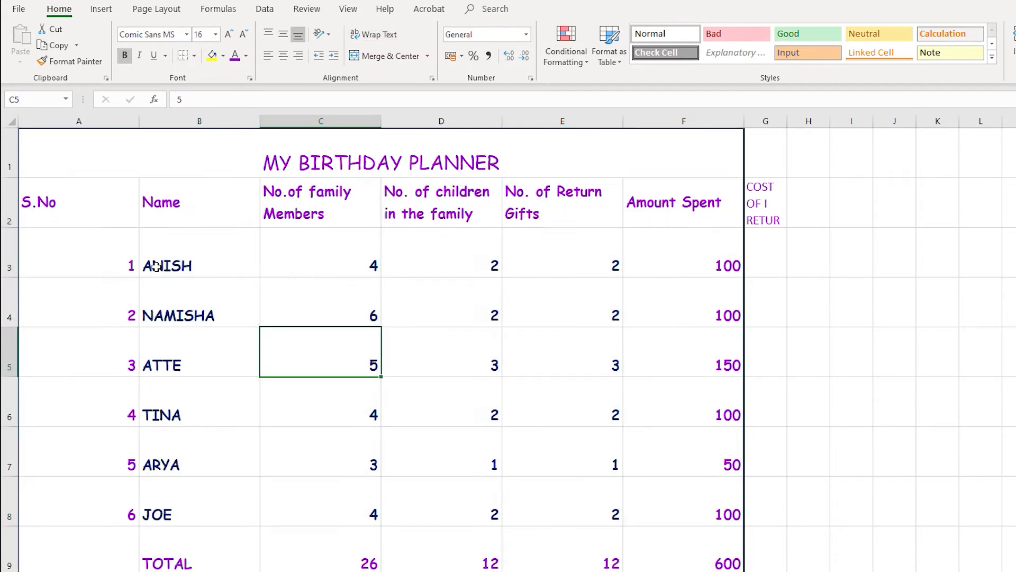
- Change the font color of the guest names and counts in B3:E8 to blue
left_click_drag(170, 265, 601, 514)
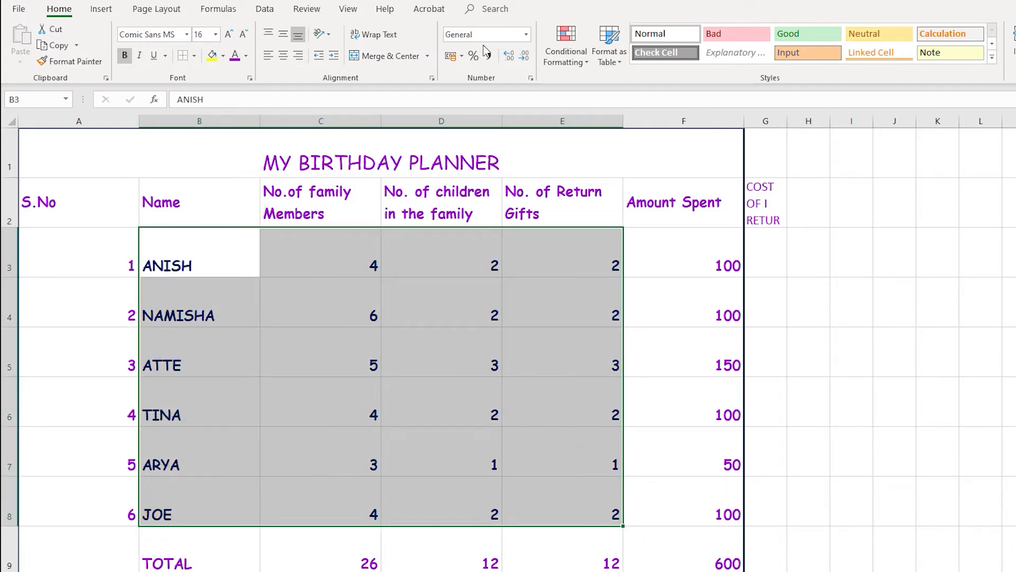
left_click(247, 56)
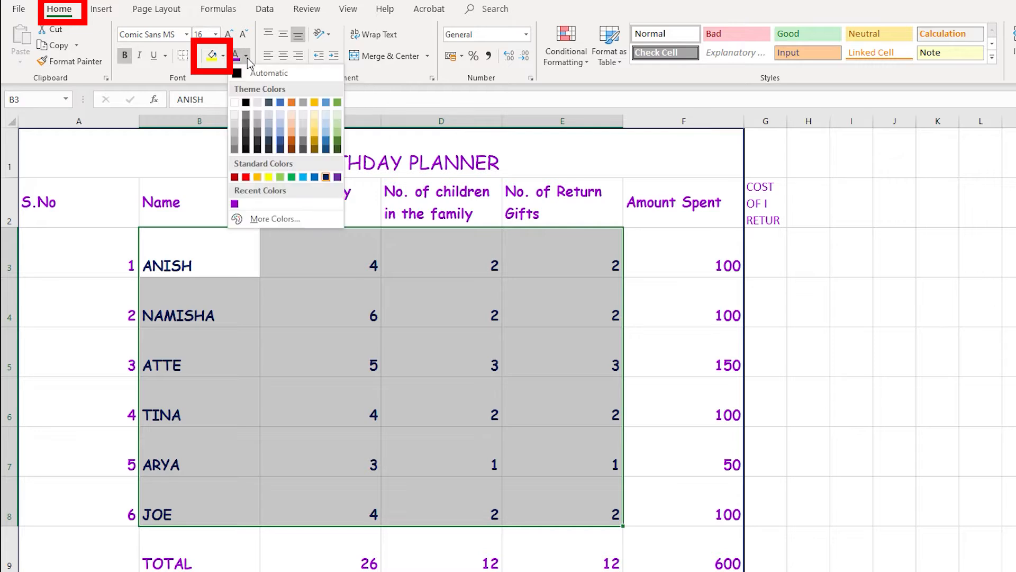
left_click(336, 145)
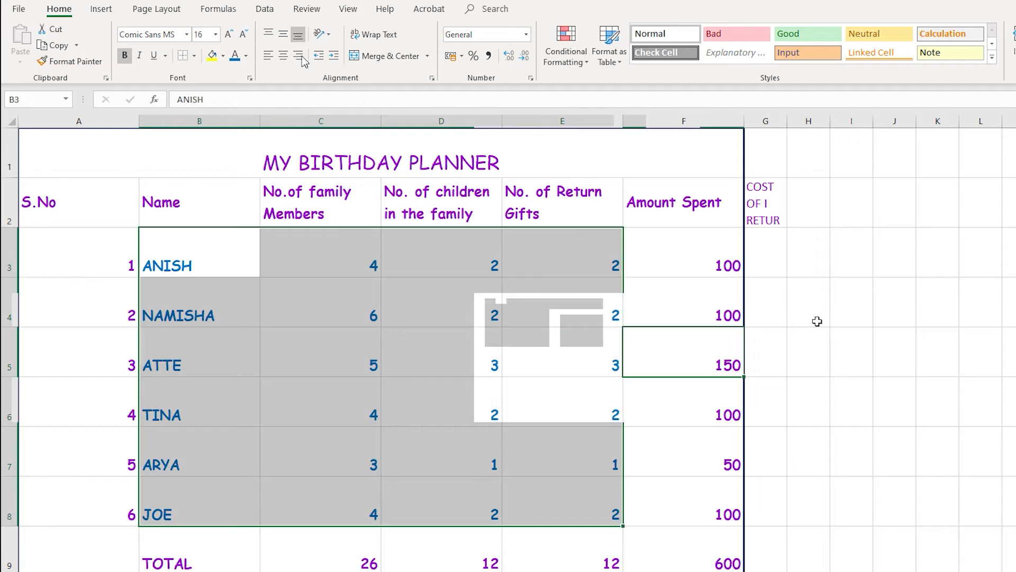
left_click(684, 349)
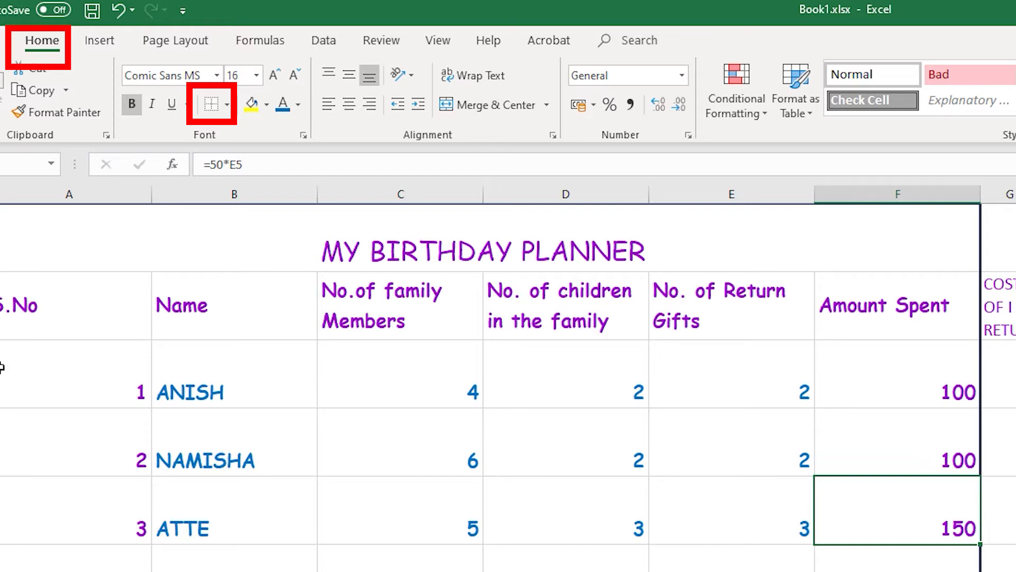
- Choose a green double line as the border style for the table range A2:F9
left_click_drag(43, 315, 912, 570)
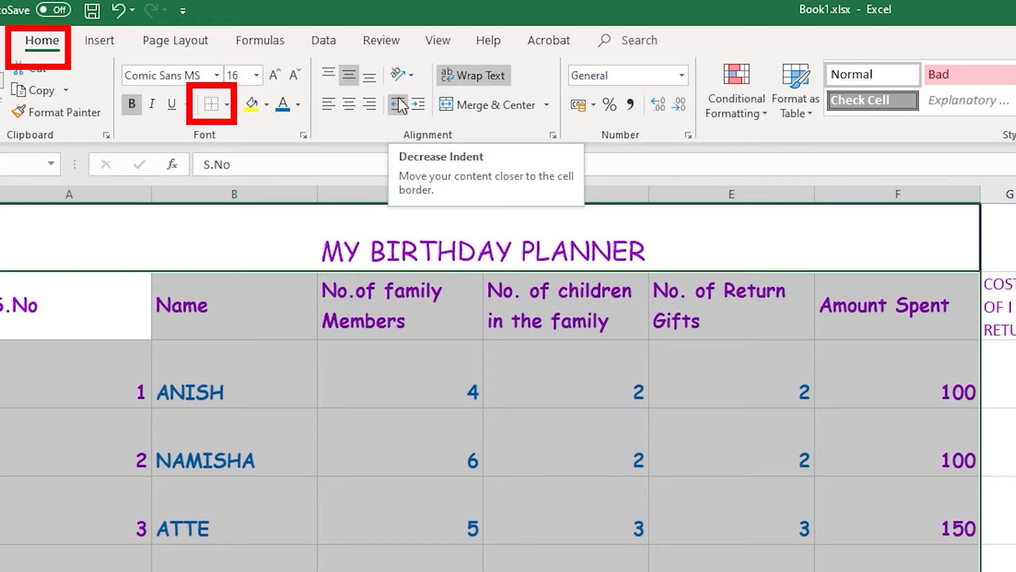
left_click(227, 105)
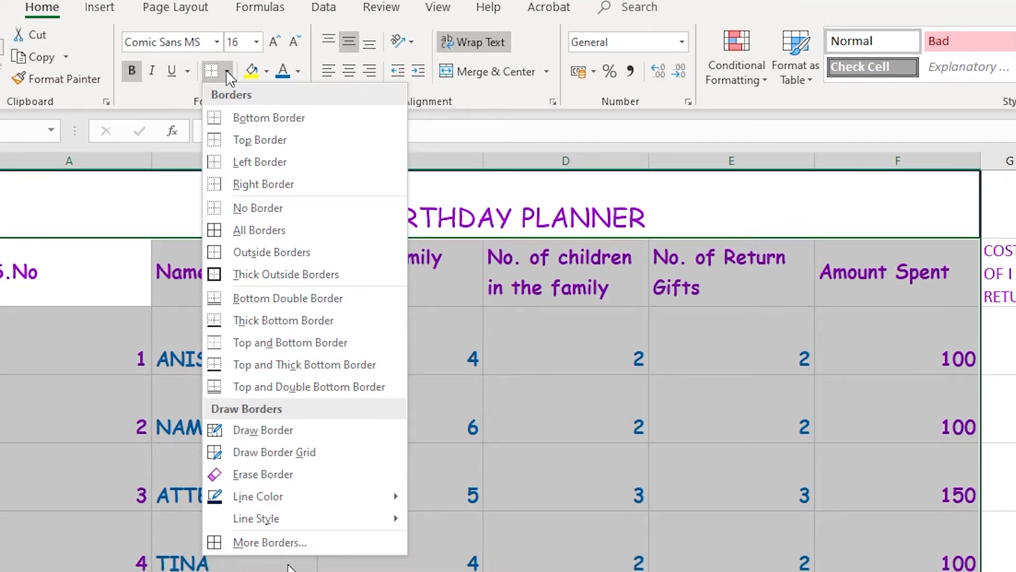
left_click(288, 541)
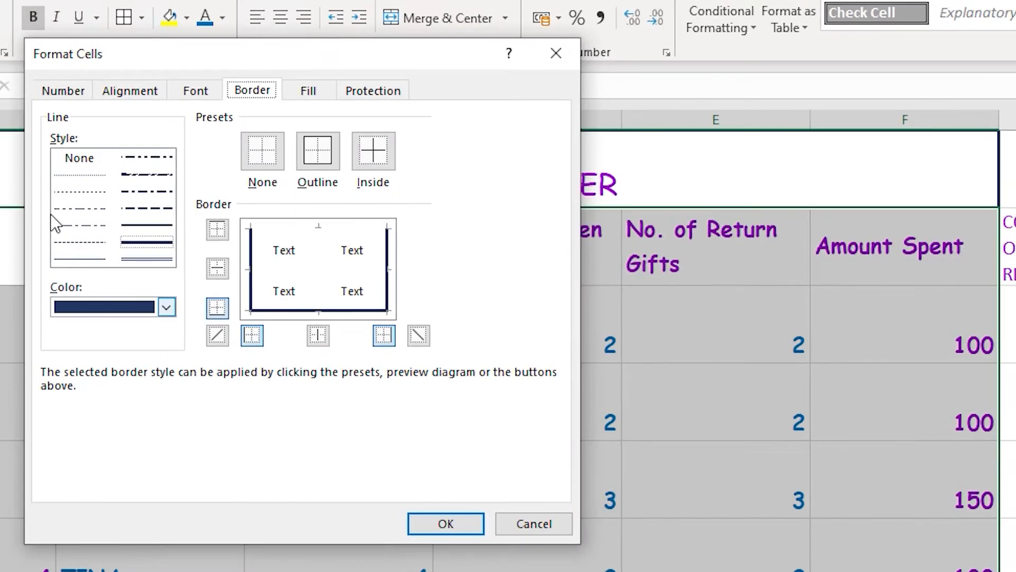
left_click(154, 260)
left_click(150, 261)
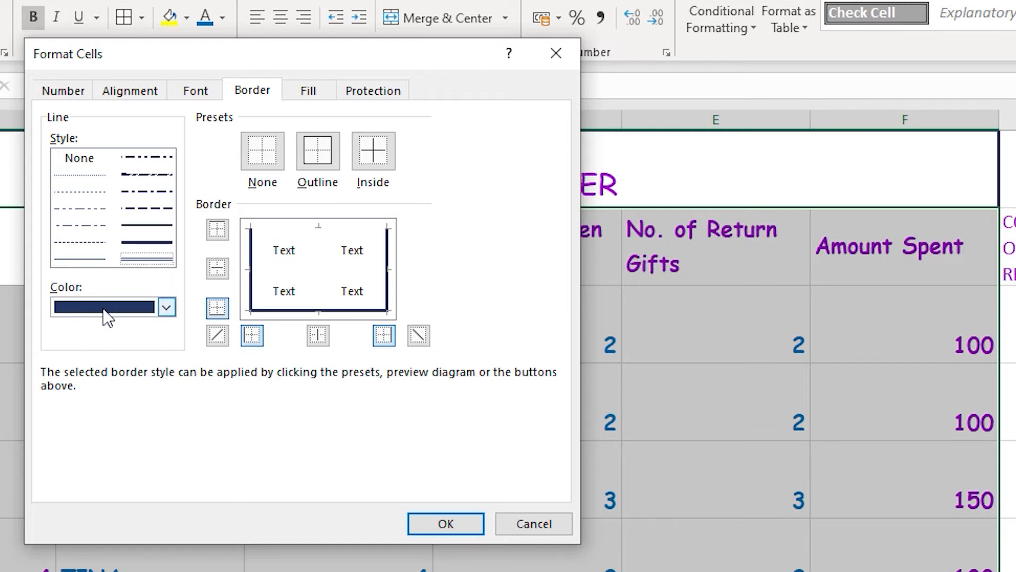
left_click(167, 307)
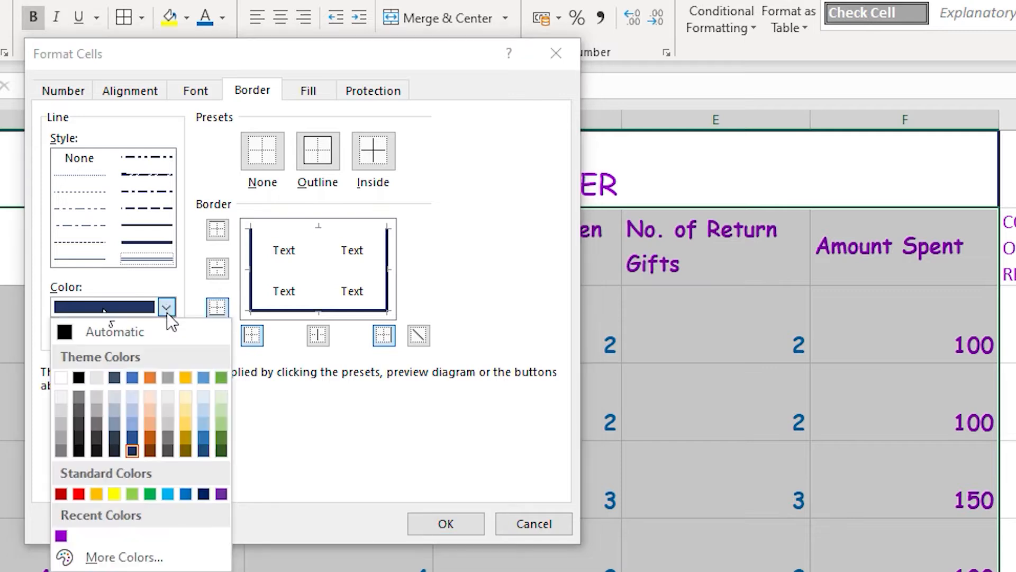
left_click(221, 438)
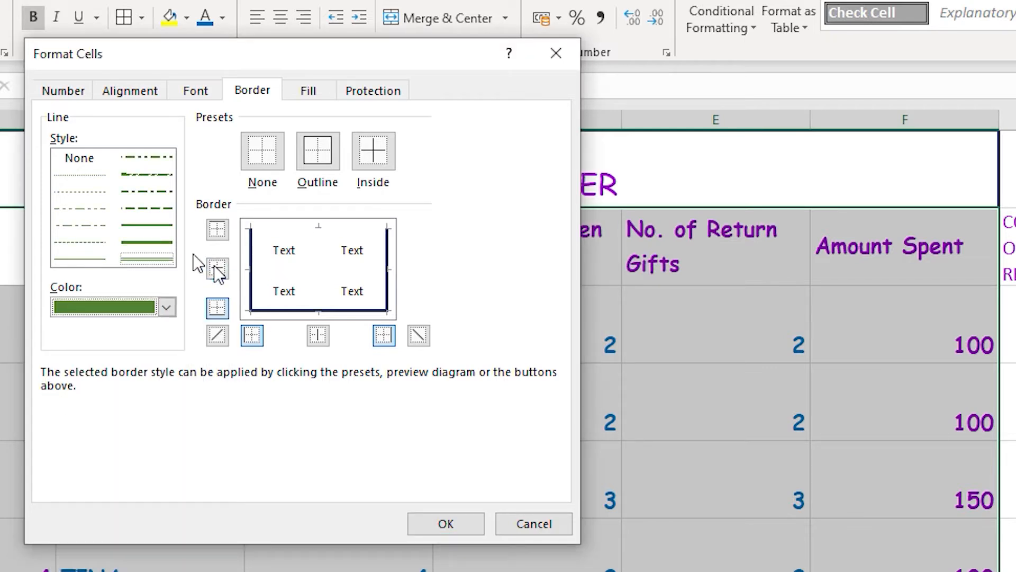
- Add inside horizontal and vertical borders in the chosen line style to the table range and apply them
left_click(218, 269)
left_click(218, 269)
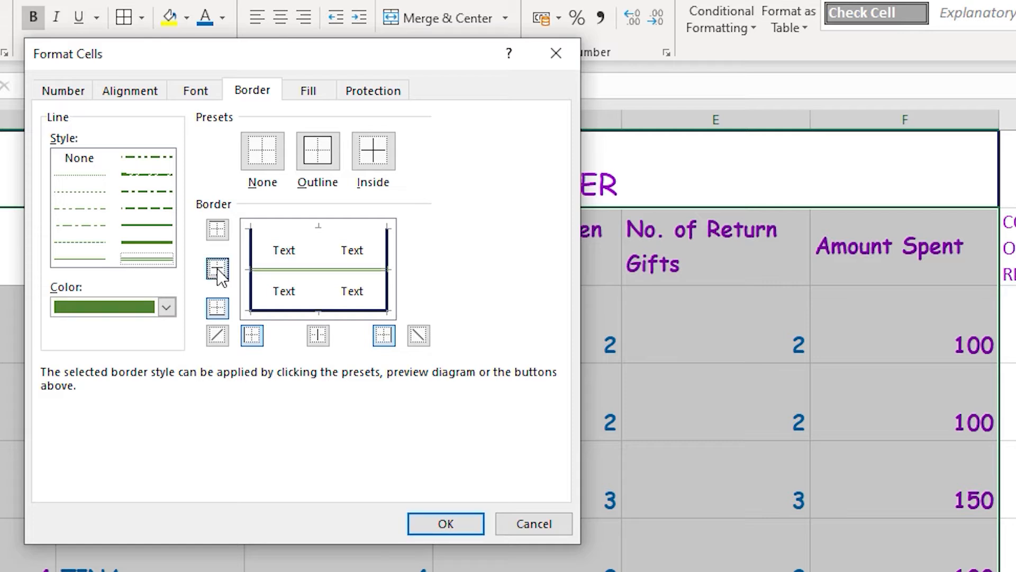
left_click(320, 337)
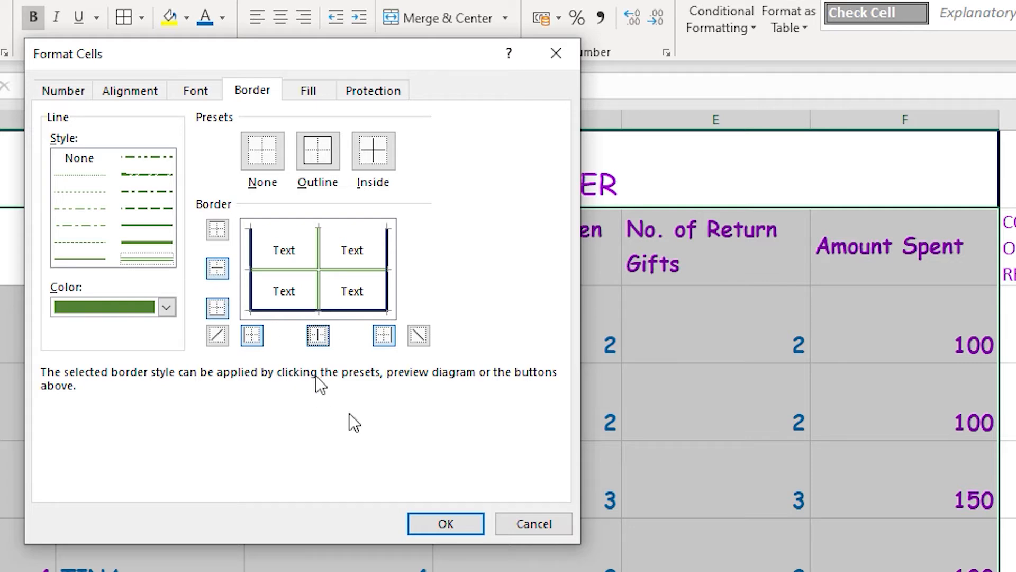
left_click(434, 523)
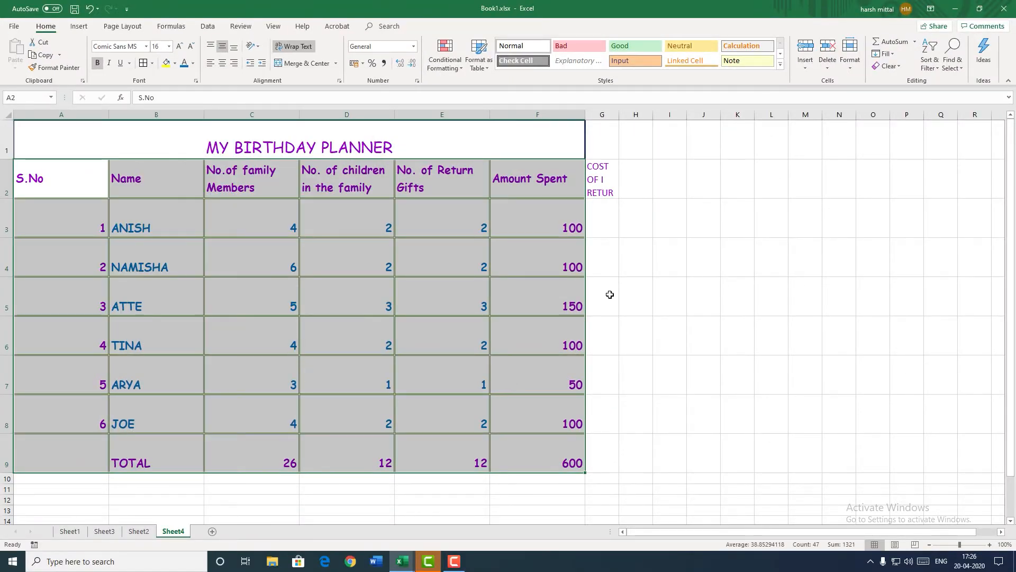
left_click(632, 301)
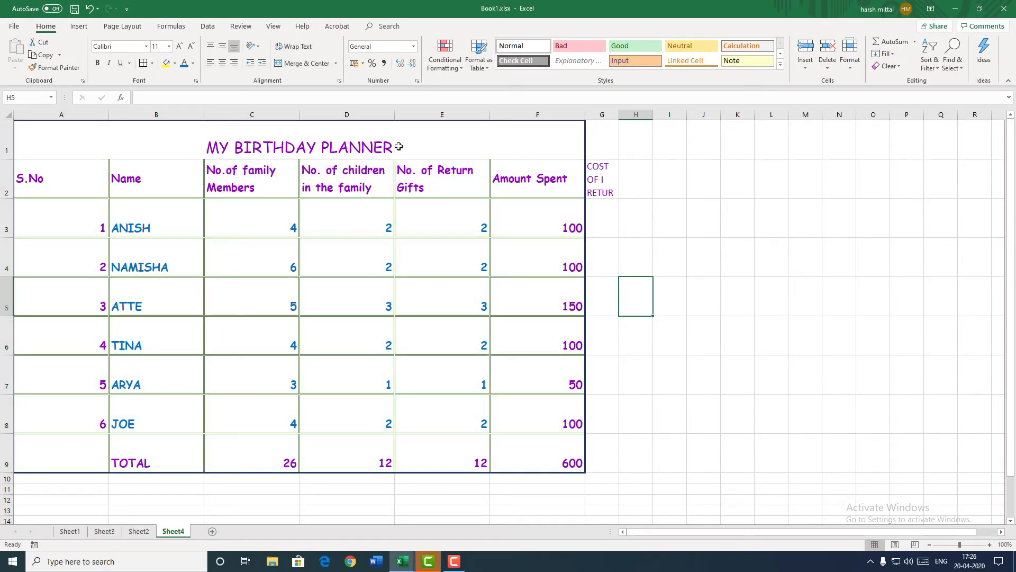
left_click(398, 146)
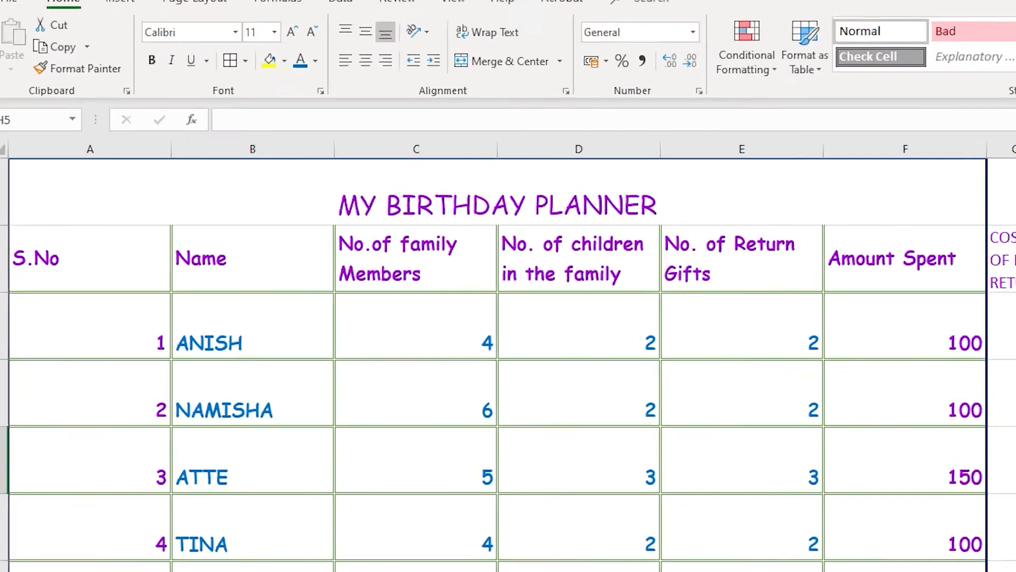
left_click(342, 62)
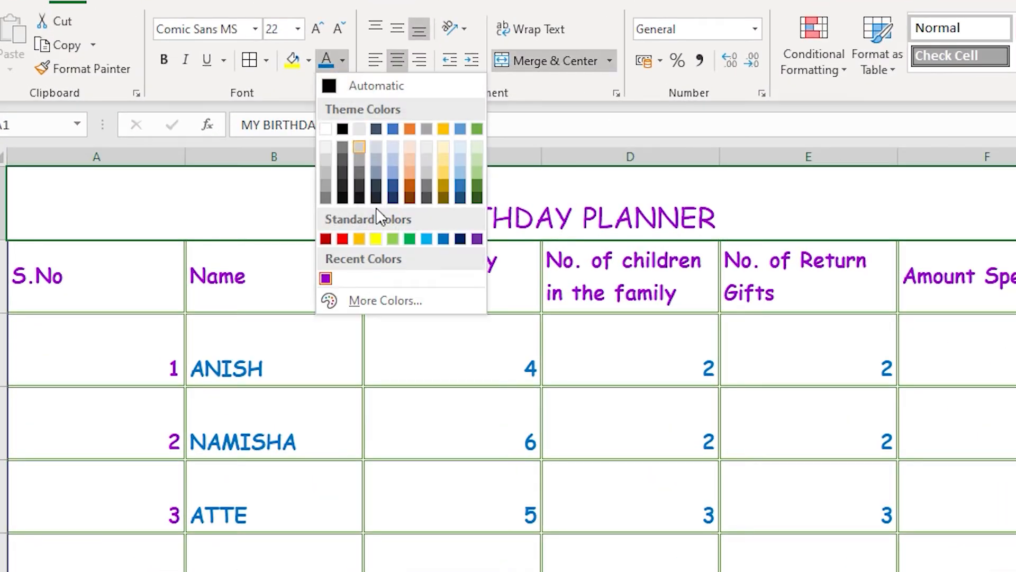
left_click(266, 61)
left_click(307, 563)
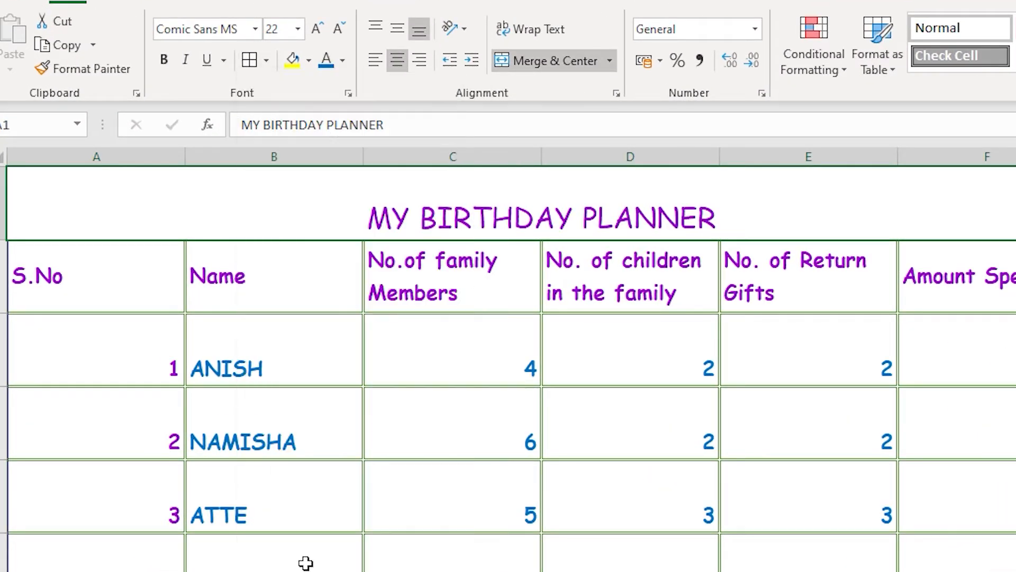
left_click(338, 333)
left_click(553, 538)
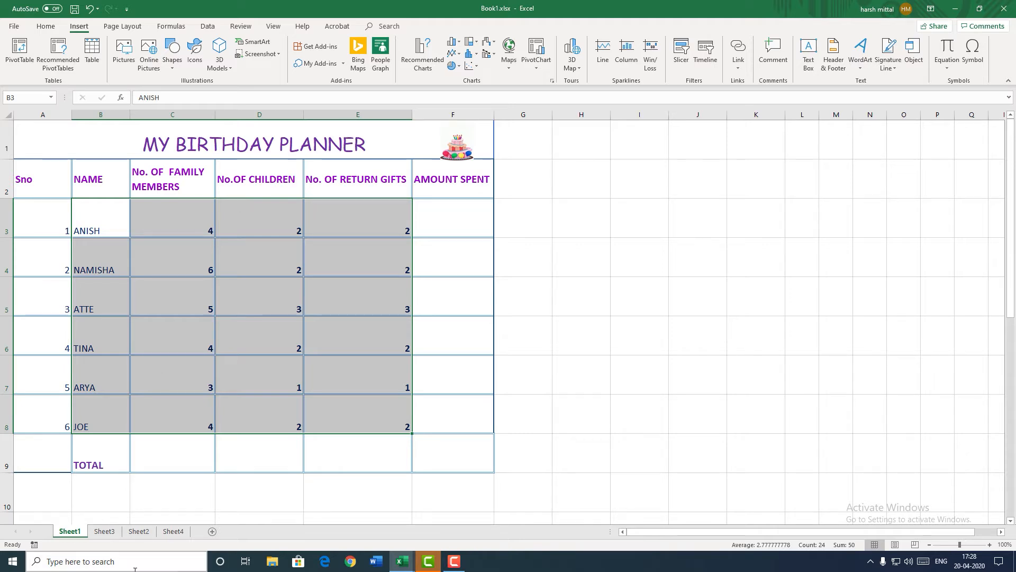
- On Sheet4, change the MY BIRTHDAY PLANNER title to the standard purple font color and increase its font size to 26
left_click(173, 531)
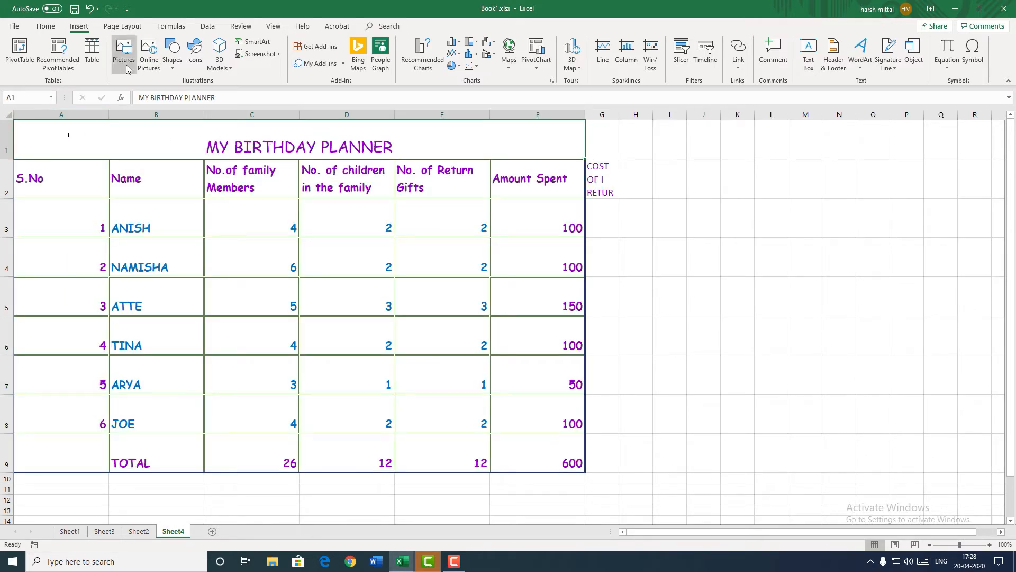
left_click(45, 26)
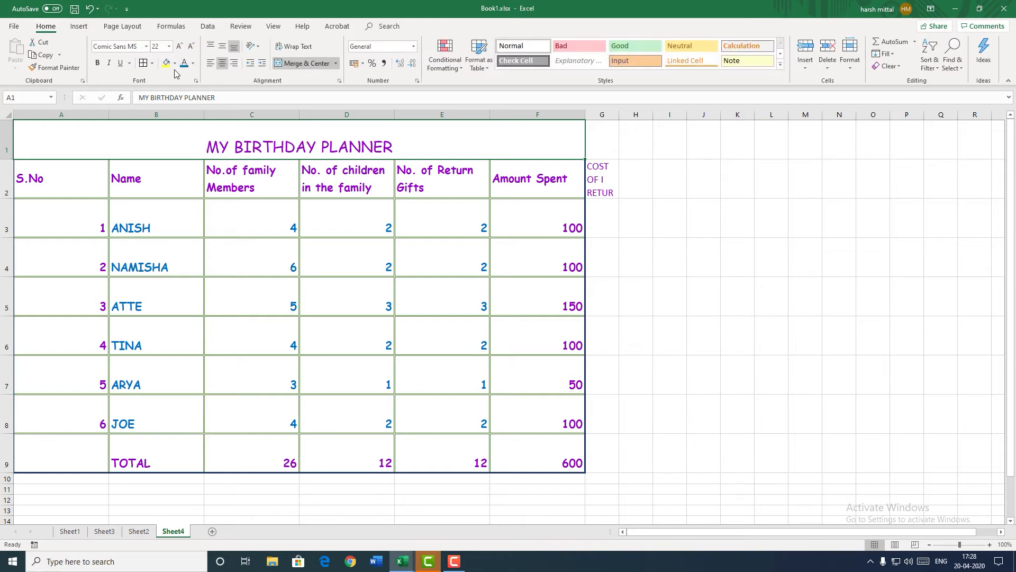
left_click(193, 63)
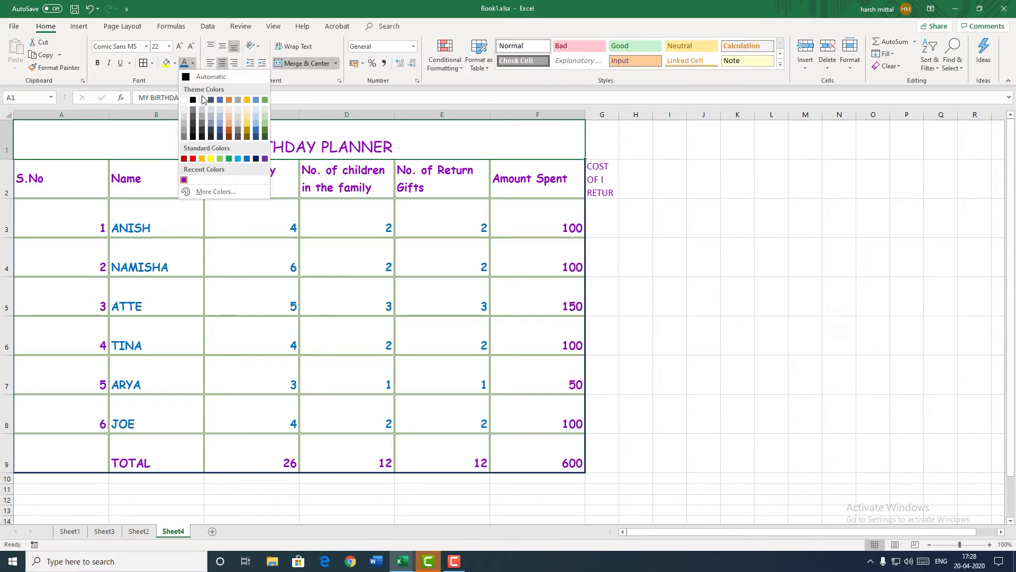
left_click(266, 159)
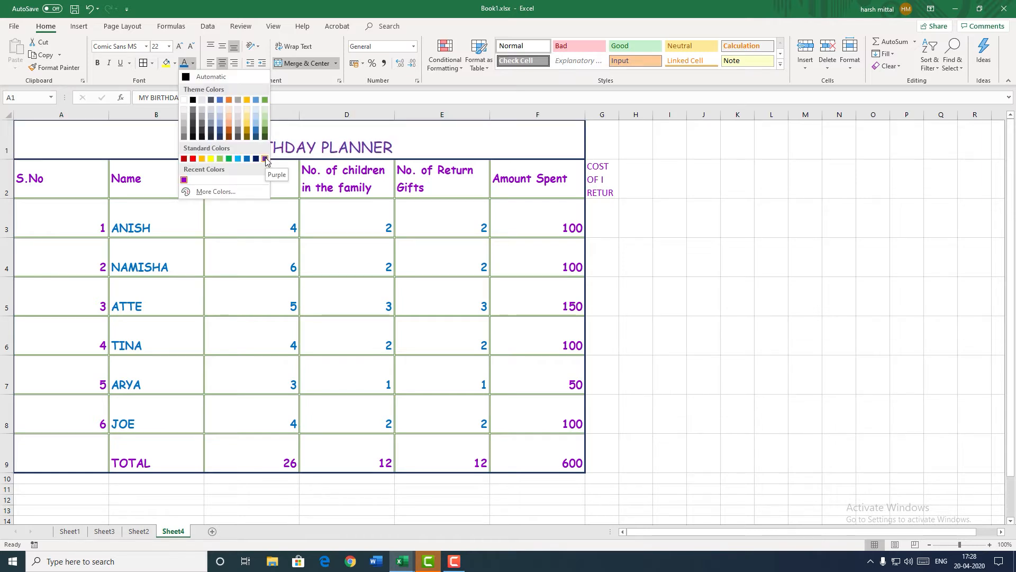
left_click(180, 47)
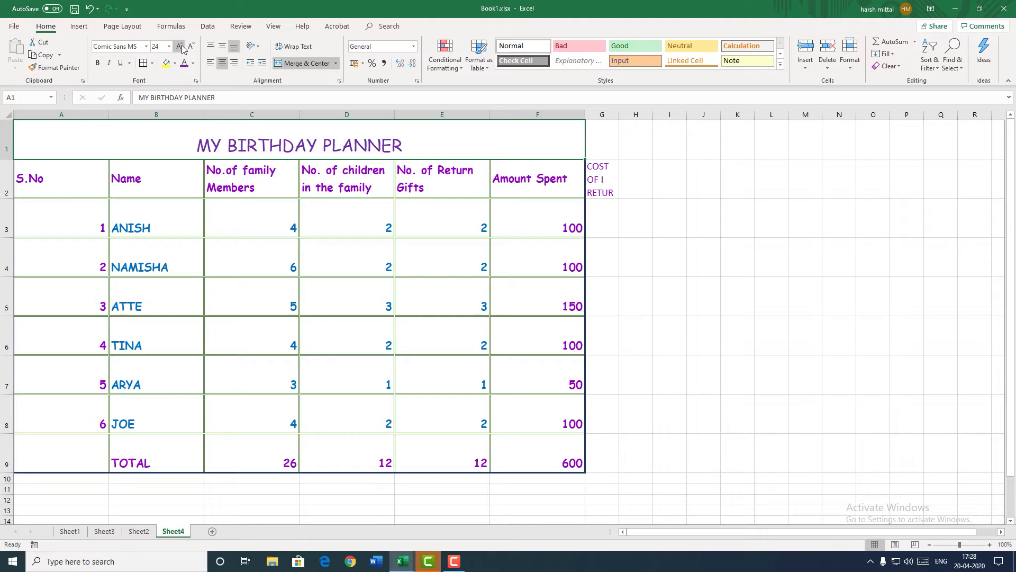
left_click(180, 46)
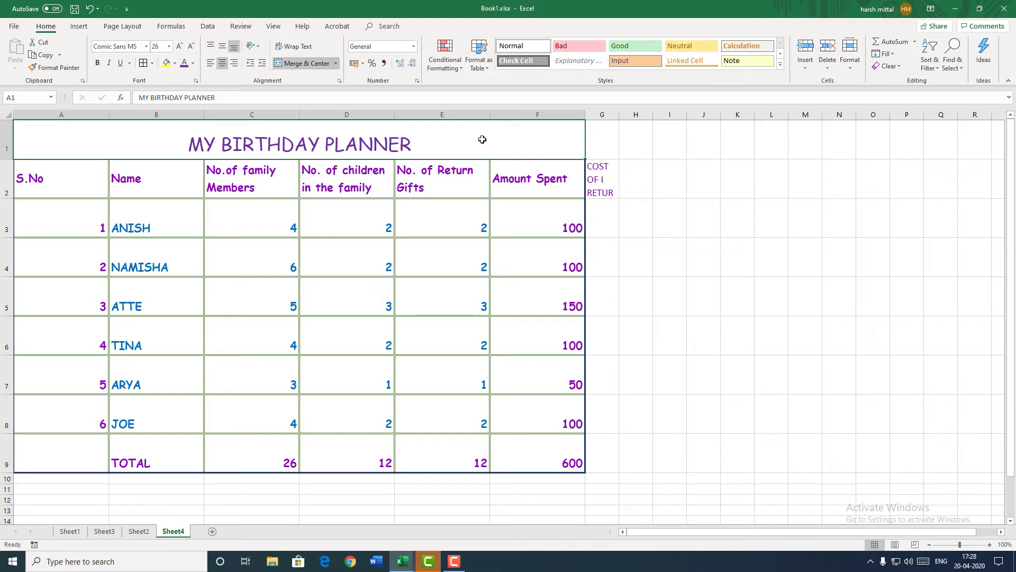
- Insert the picture download.jpg from the CLVII folder on the Desktop into the worksheet
left_click(78, 26)
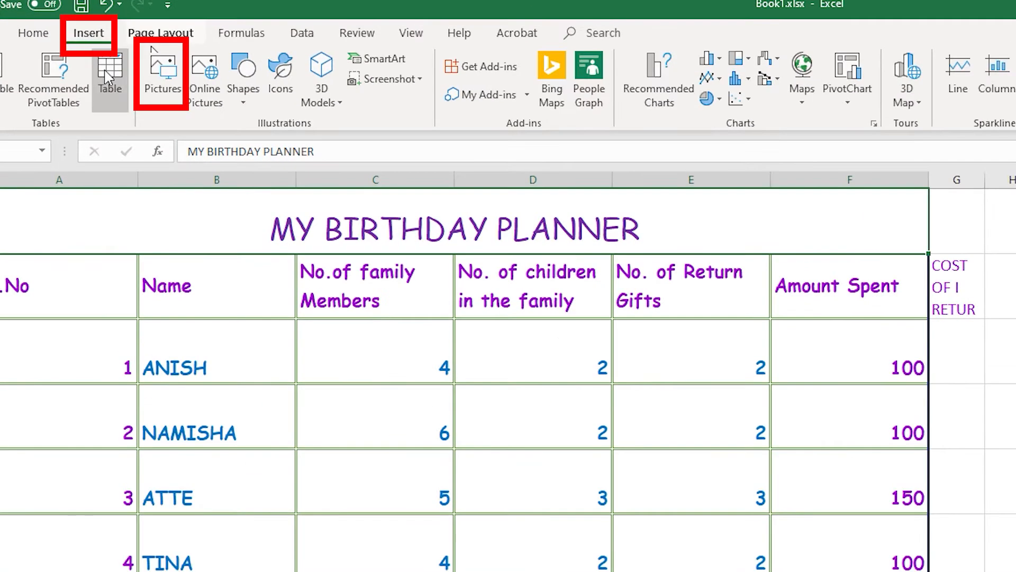
left_click(177, 101)
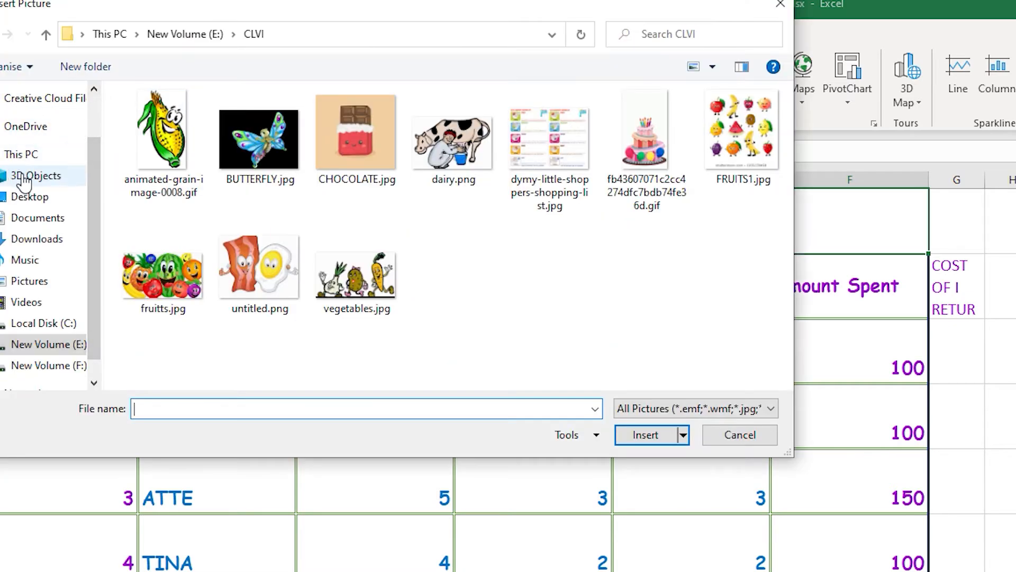
left_click(27, 195)
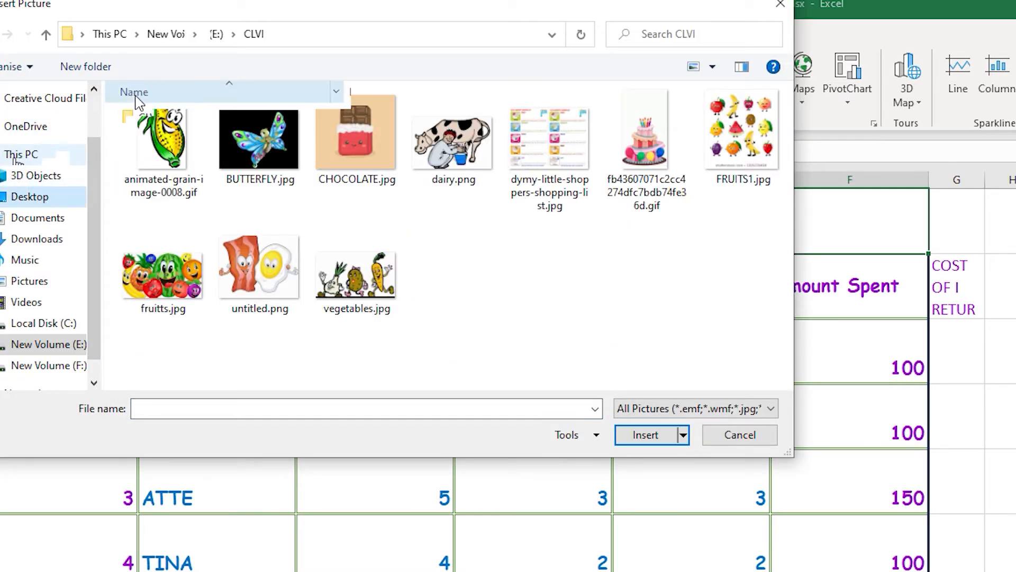
left_click(149, 119)
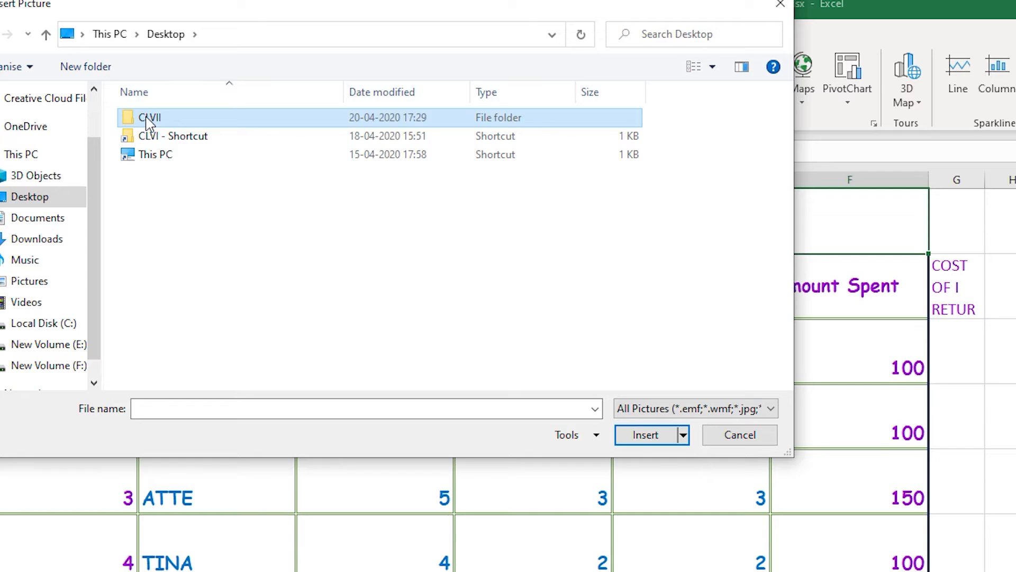
double_click(148, 119)
left_click(160, 133)
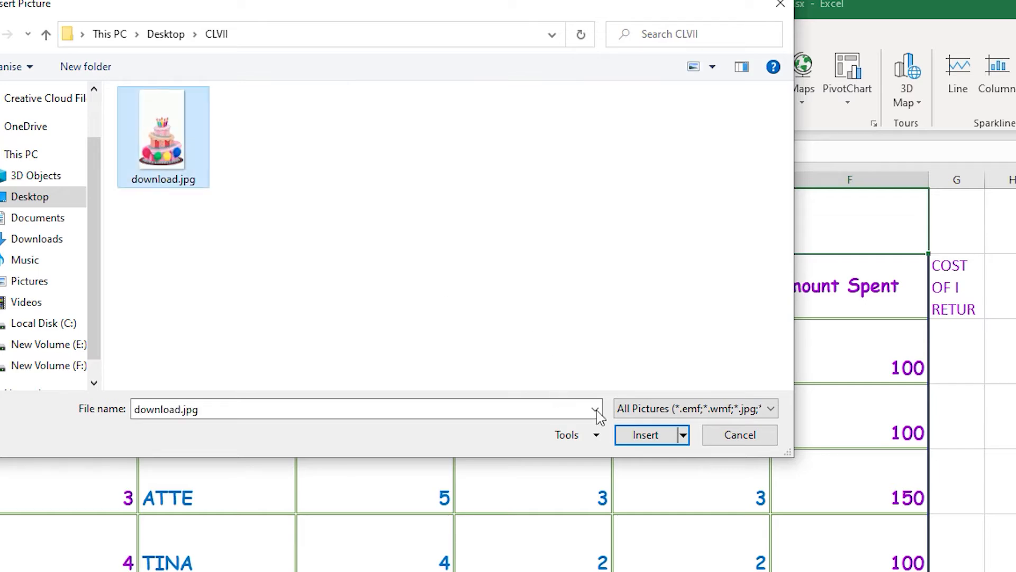
left_click(643, 435)
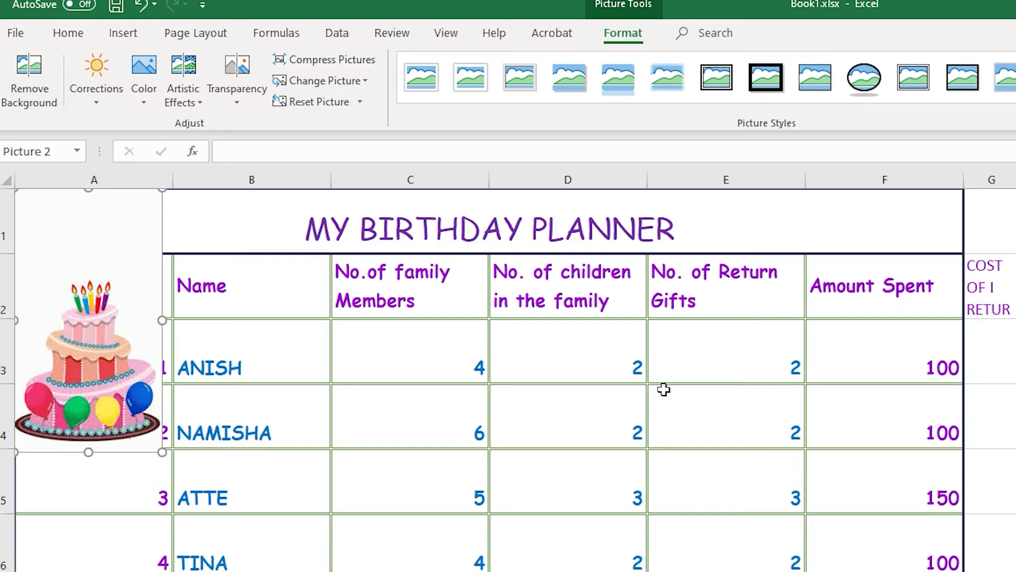
- Shrink the cake picture to about 1.7 cm high and 0.95 cm wide and place it in the title row above Amount Spent
left_click_drag(163, 451, 96, 202)
left_click_drag(85, 243, 904, 223)
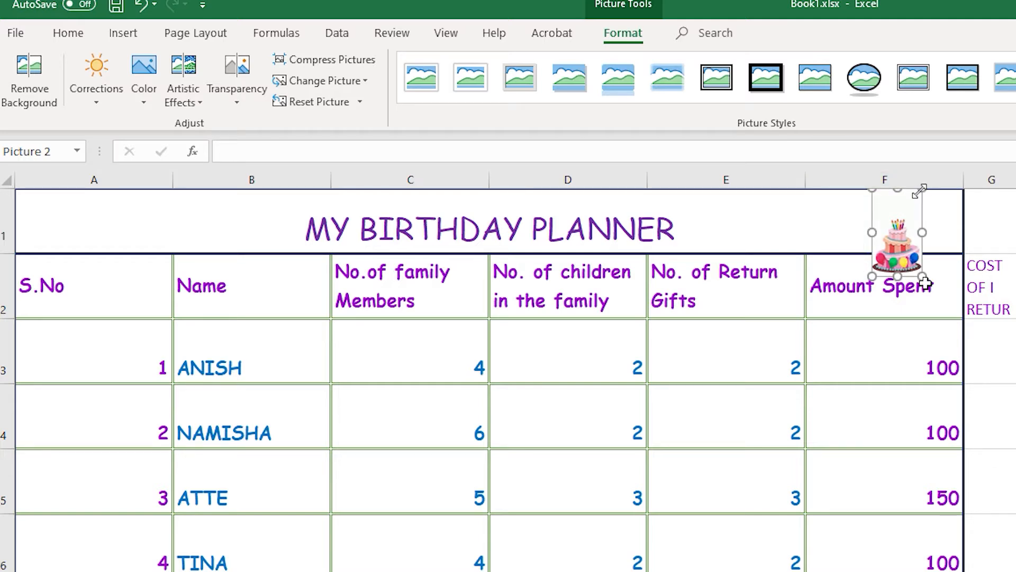
left_click_drag(918, 197, 904, 220)
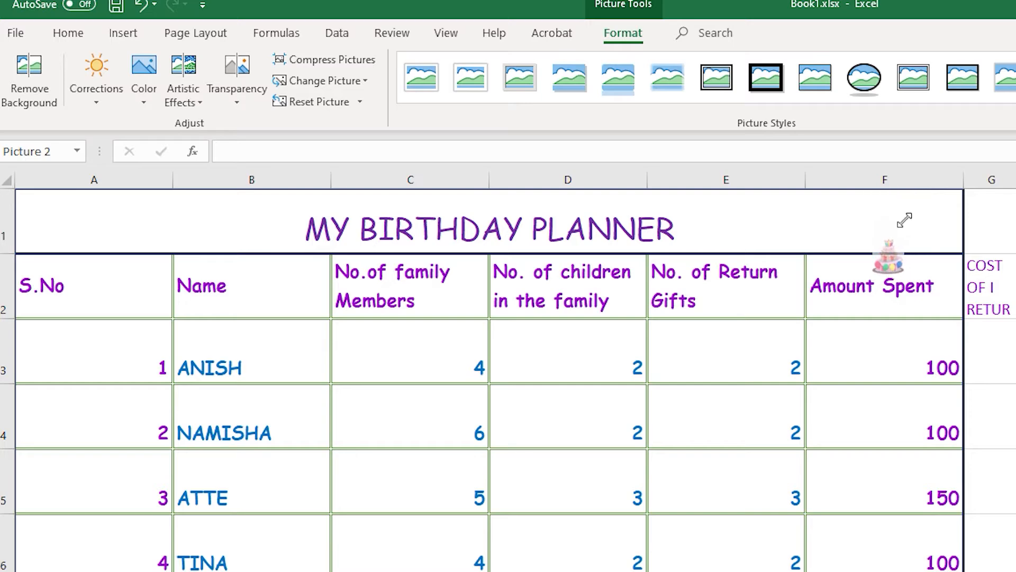
left_click_drag(892, 253, 898, 228)
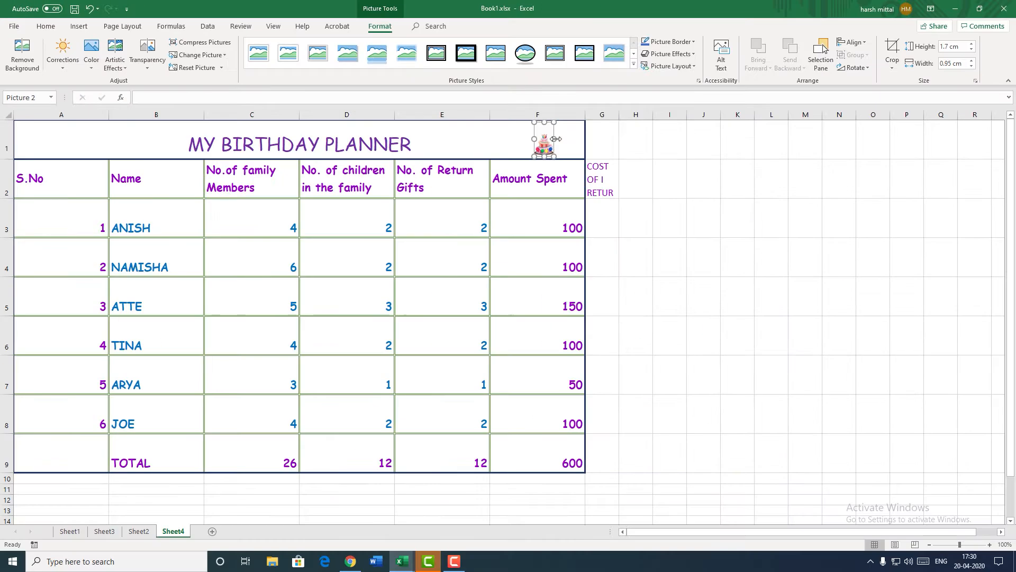
left_click(532, 441)
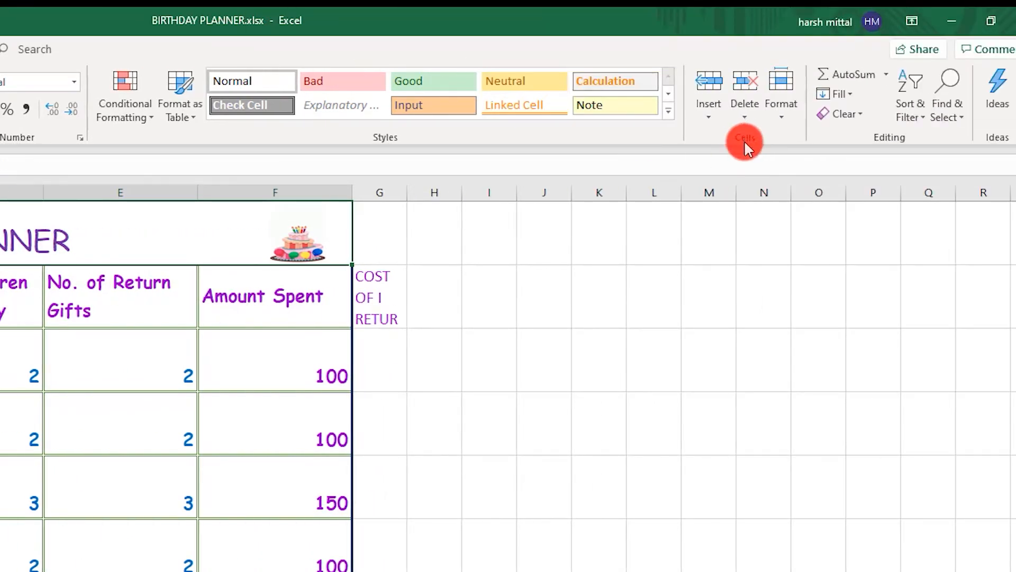
- Insert six sheet columns before the birthday planner table and delete them again
left_click(706, 121)
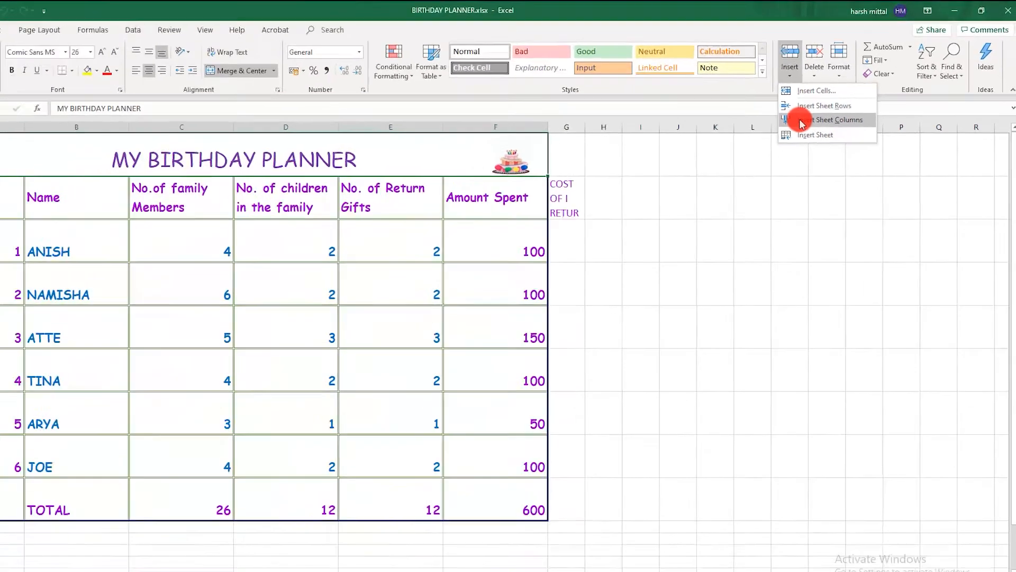
left_click(723, 180)
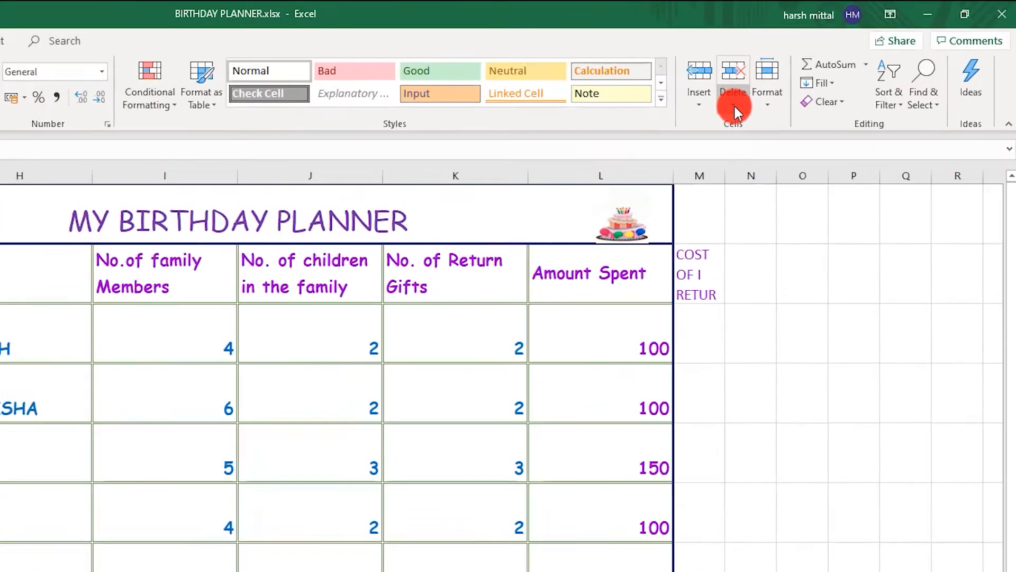
left_click(831, 65)
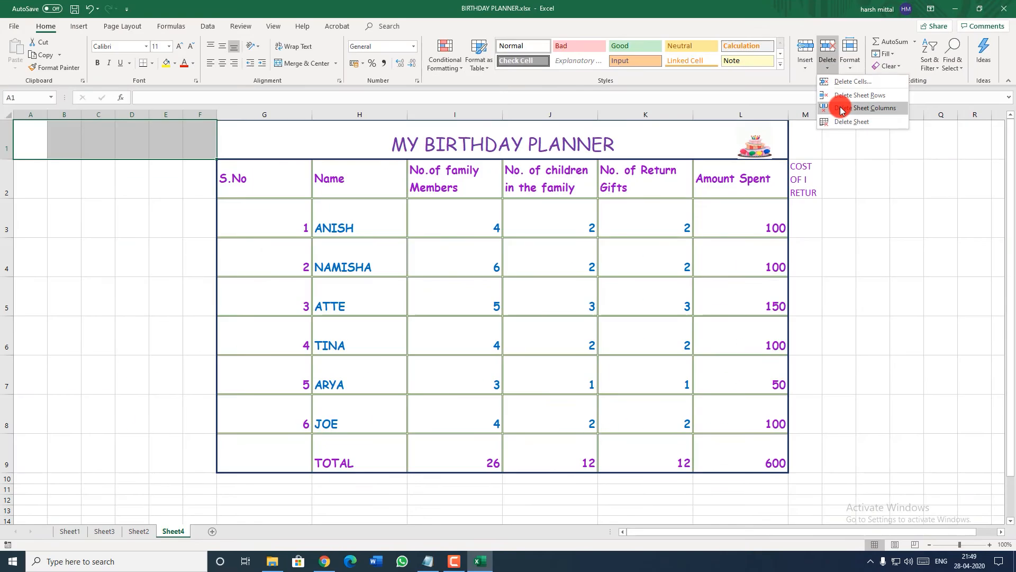
left_click(736, 175)
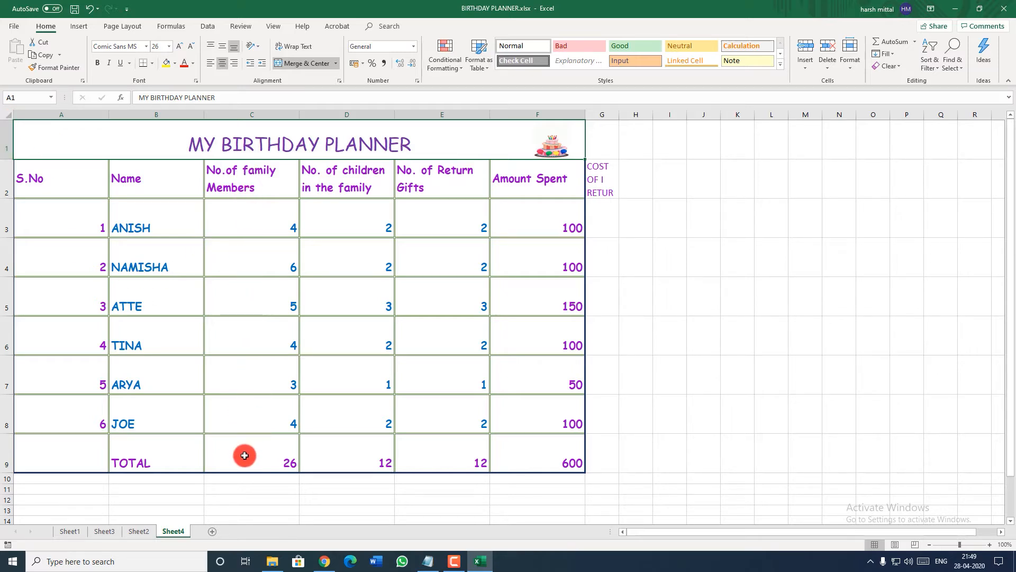
left_click(246, 176)
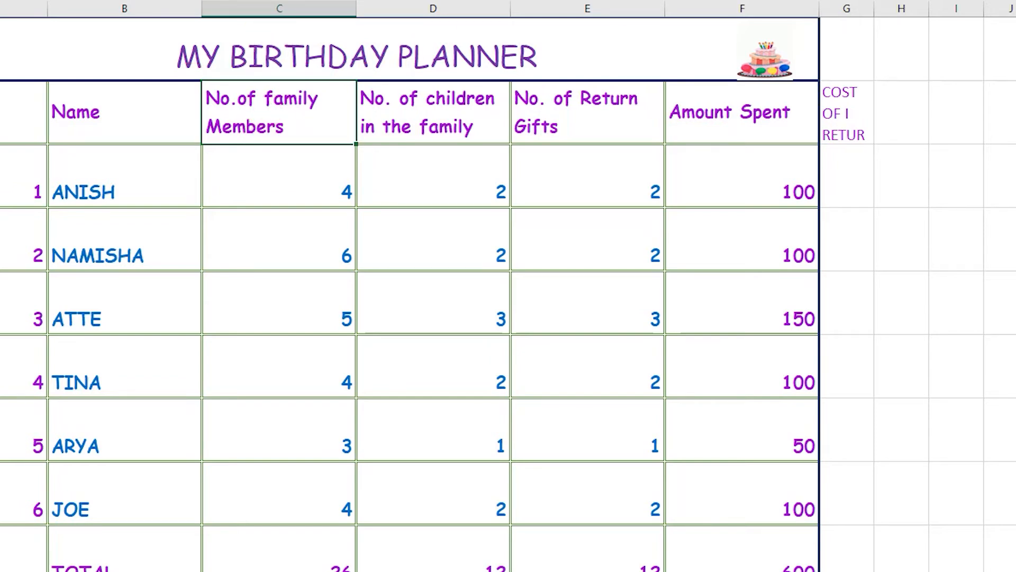
- Insert a sheet column before No.of family Members and give it the heading Surname in C2
left_click(945, 71)
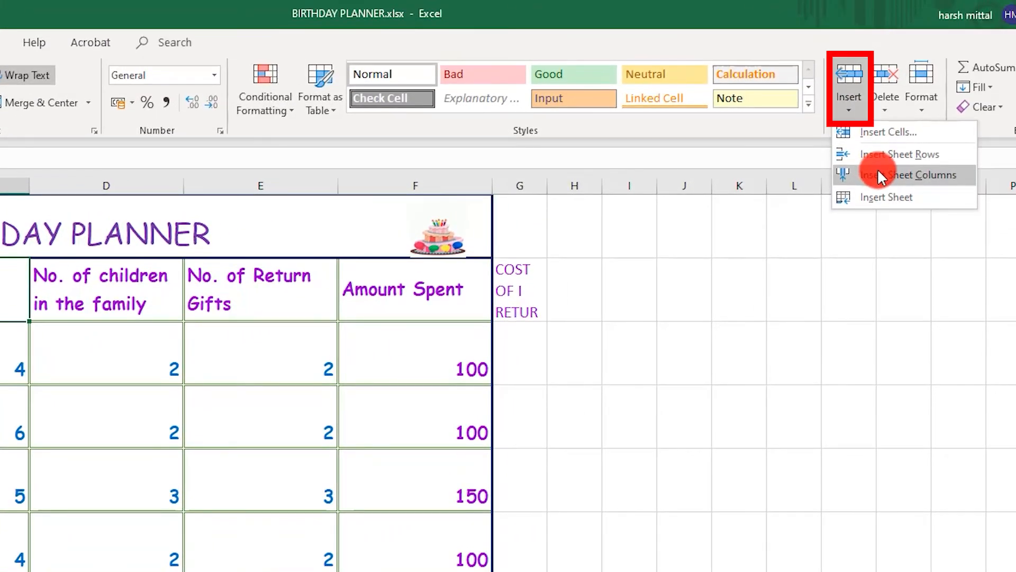
left_click(879, 171)
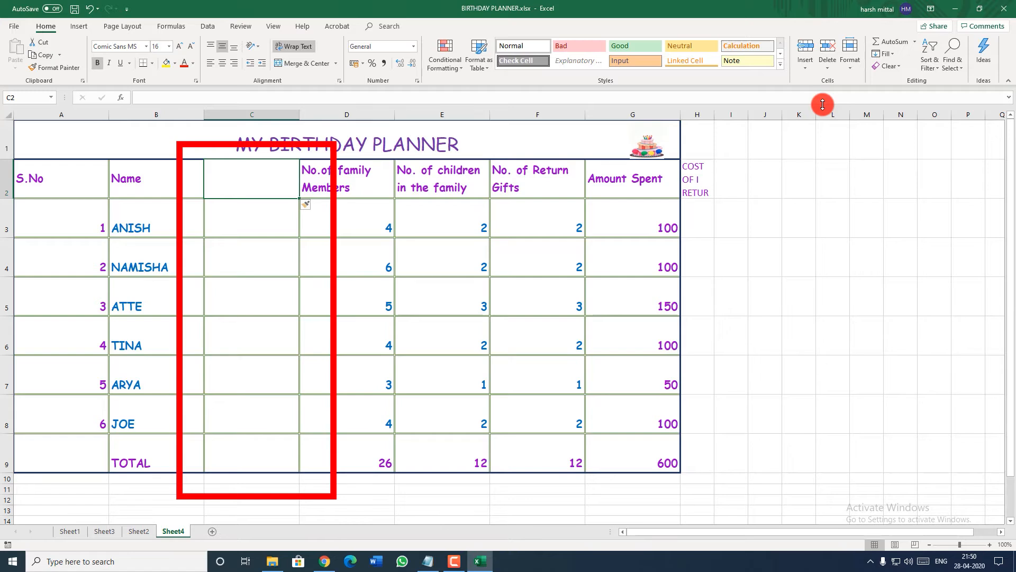
left_click(236, 189)
type("S")
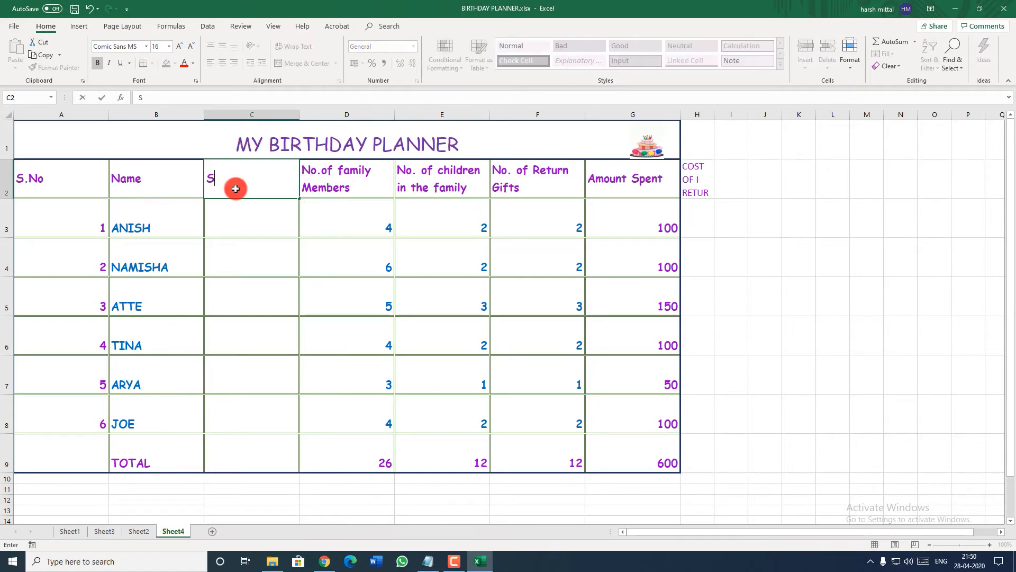
type("U")
key("BackSpace")
type("urname")
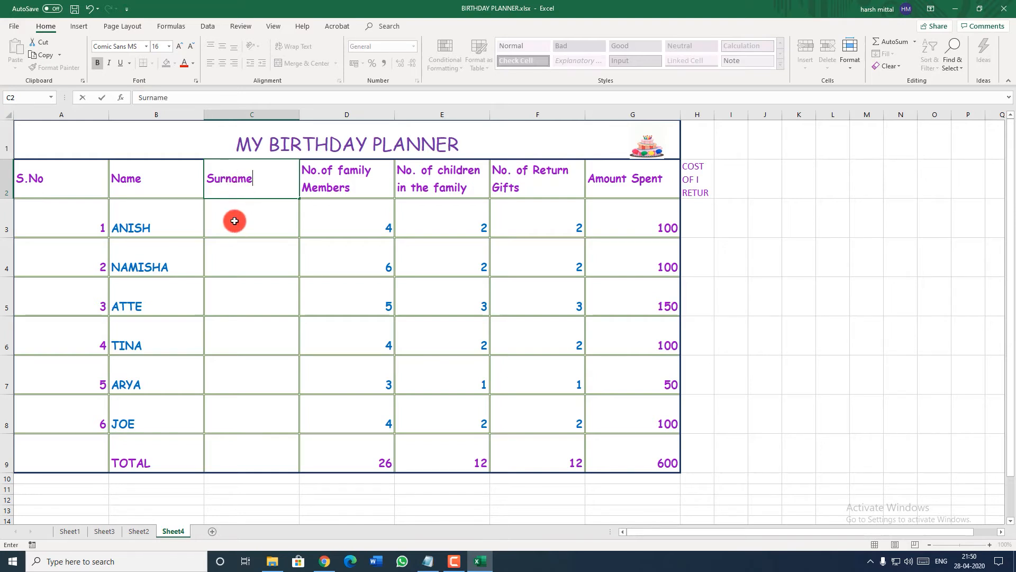
- Fill cells C3:C8 of the Surname column with the surnames of the six listed guests
left_click(238, 220)
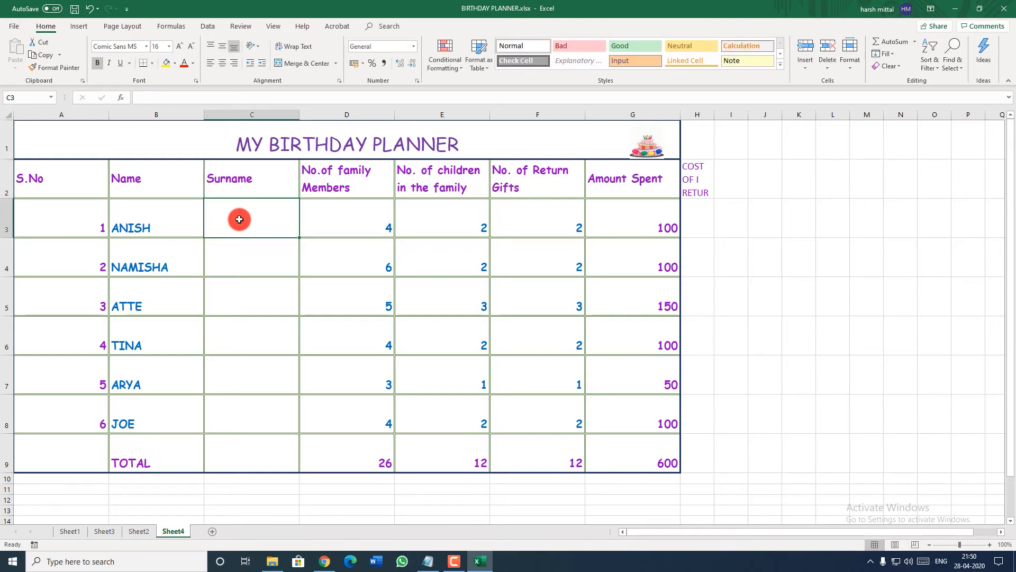
type("Verma")
key("Return")
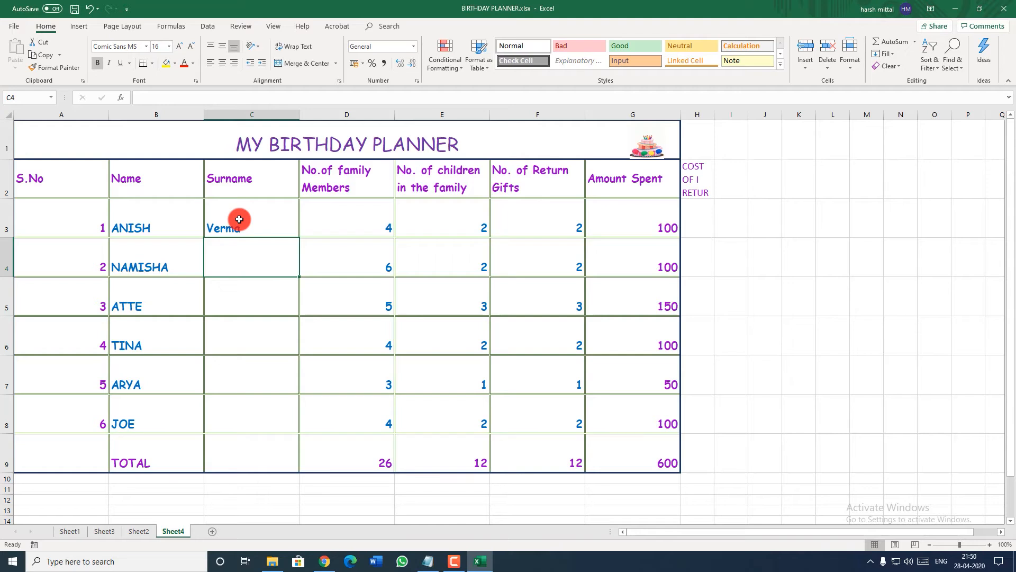
type("Ma")
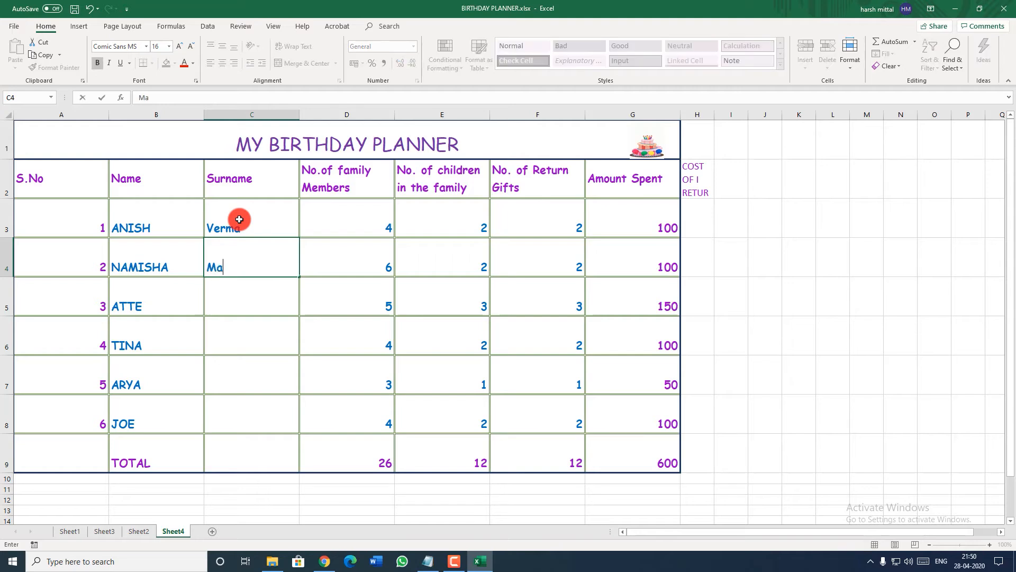
type("ngla")
key("ctrl+Return")
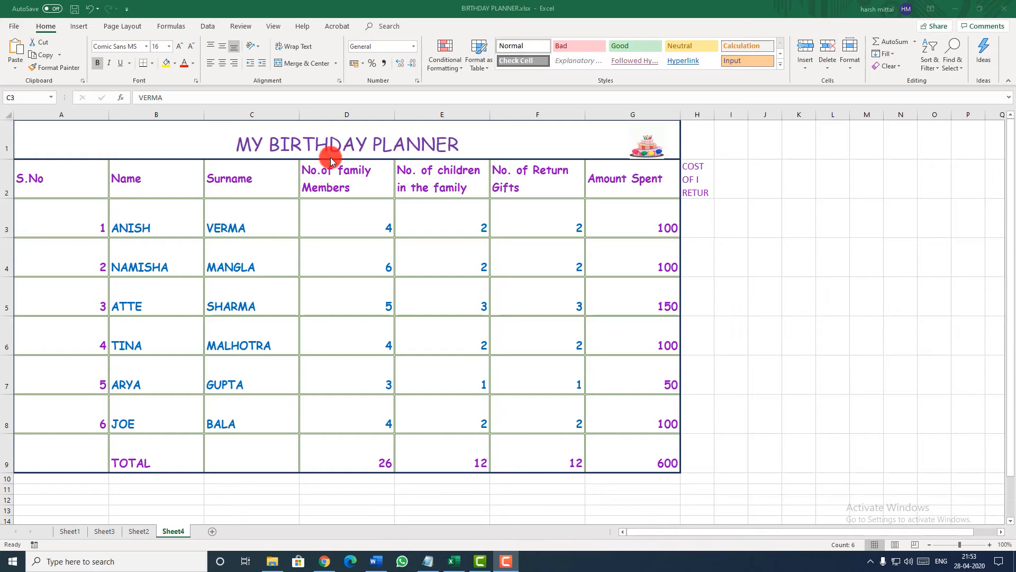
key("ctrl+v")
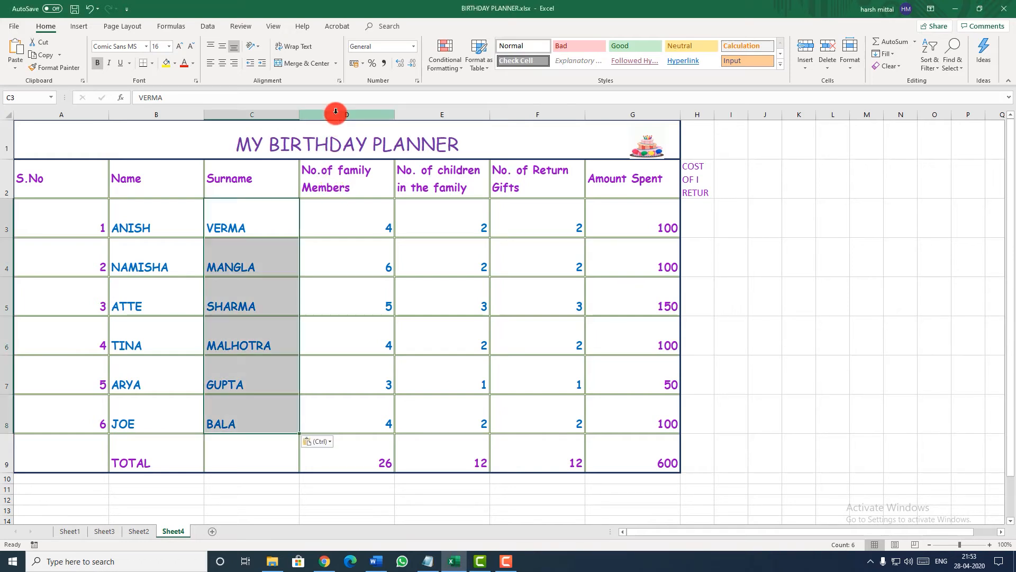
- Insert a sheet column between Surname and No.of family Members and give it the heading Full Name in D2
left_click(3, 184)
left_click(342, 181)
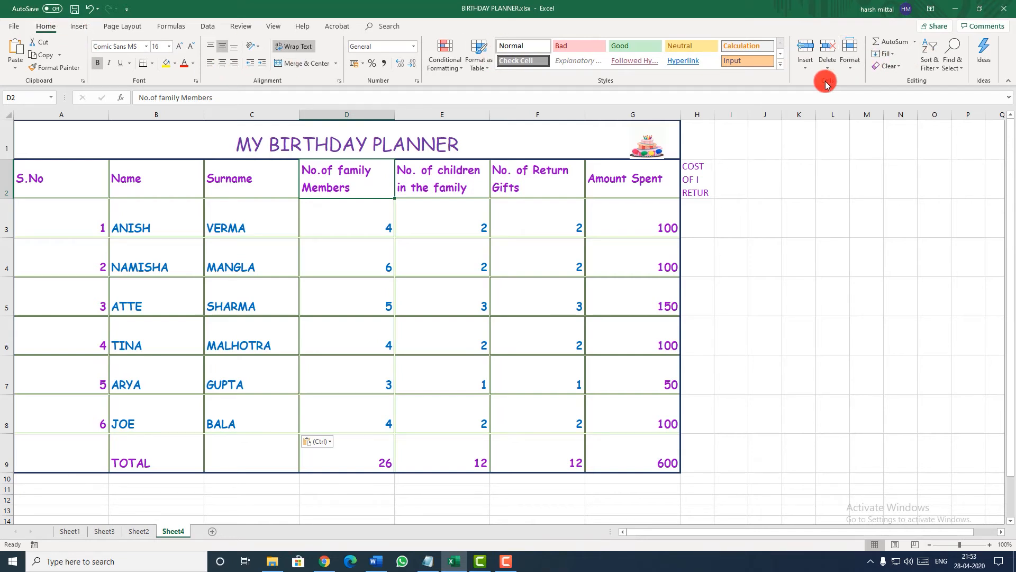
left_click(806, 66)
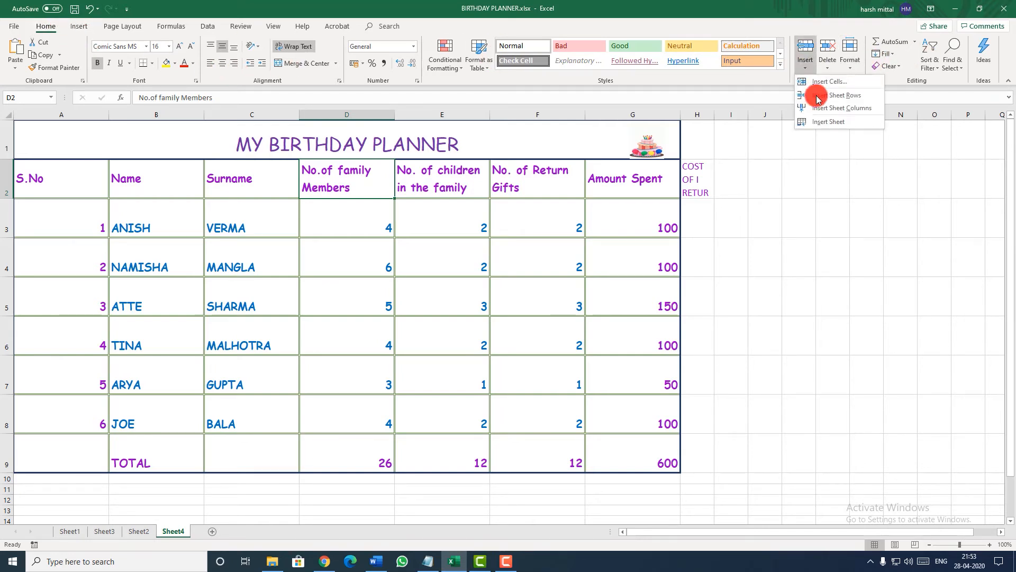
left_click(826, 112)
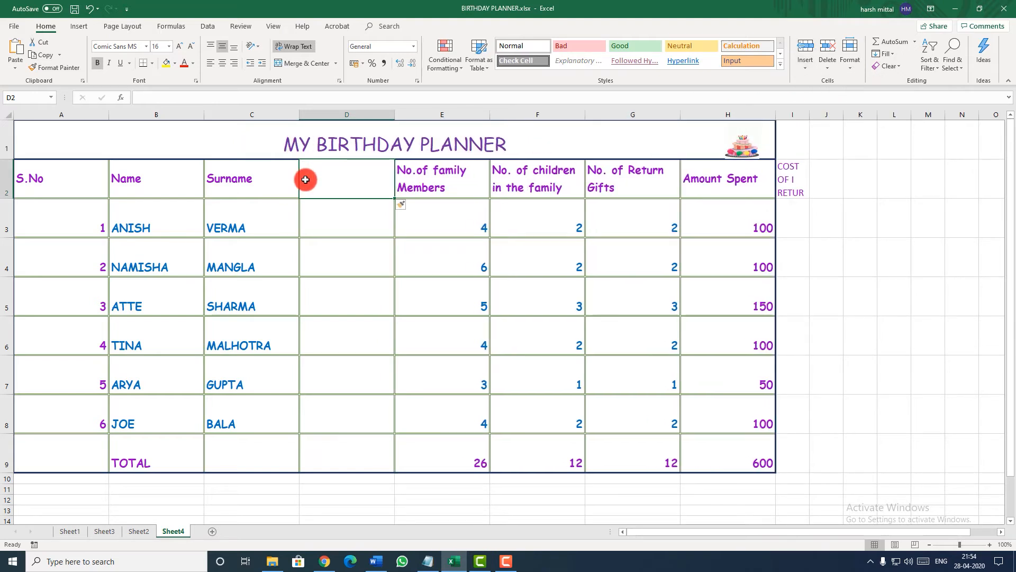
type("Full N")
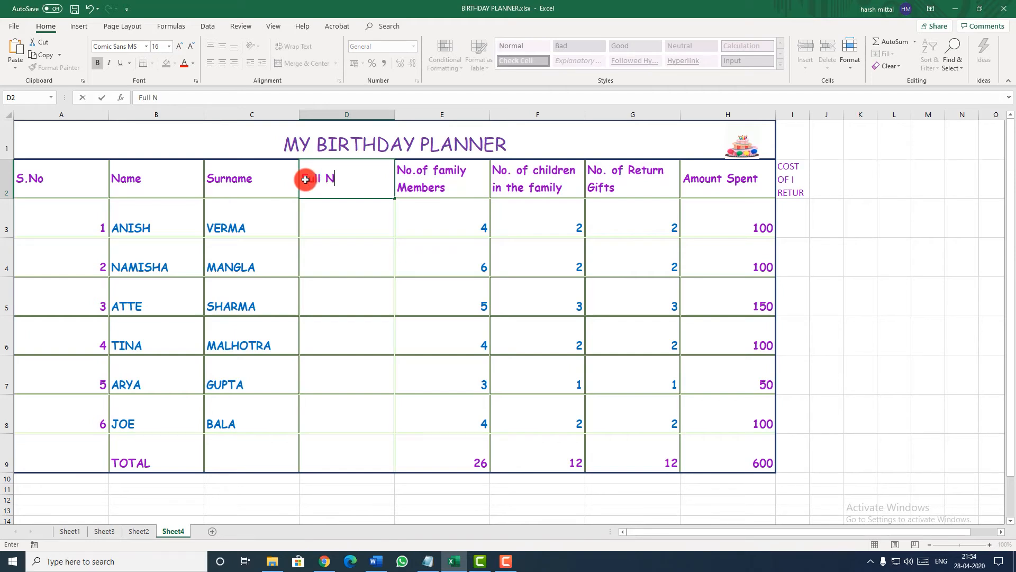
type("ame")
key("Return")
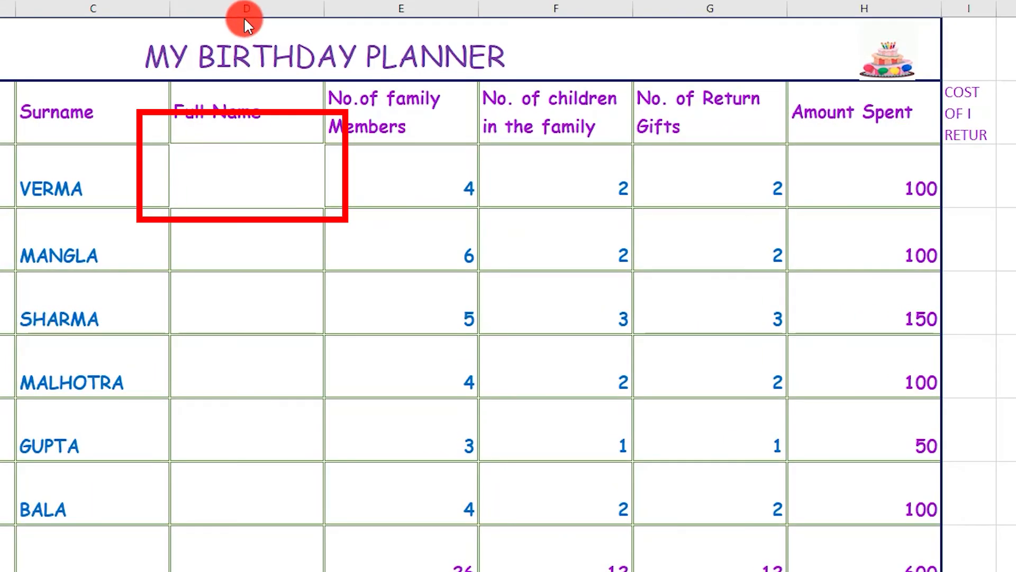
- Join the first guest's name and surname in D3 with the formula =B3&C3 and widen column D to fit the result
double_click(217, 183)
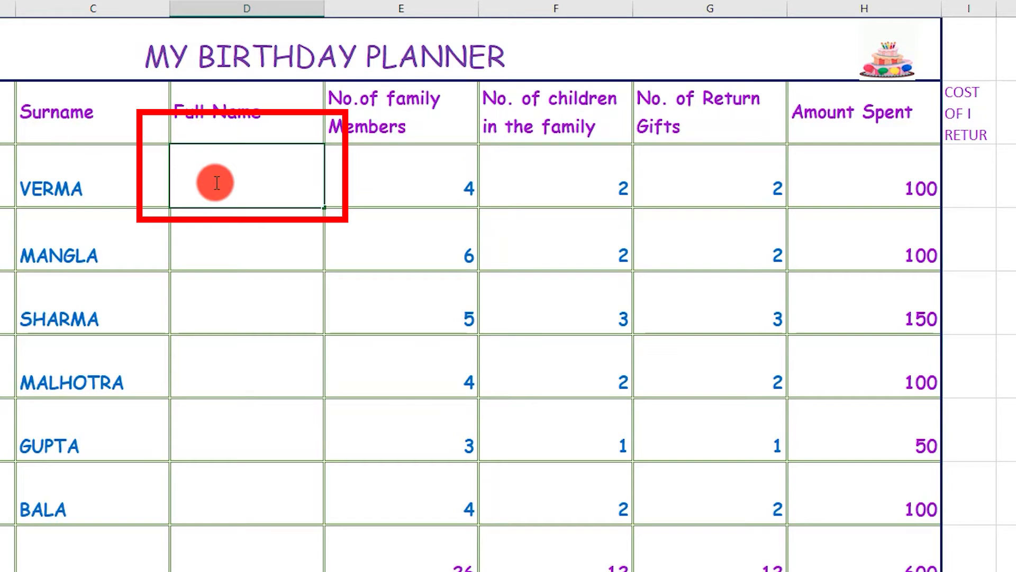
type("=")
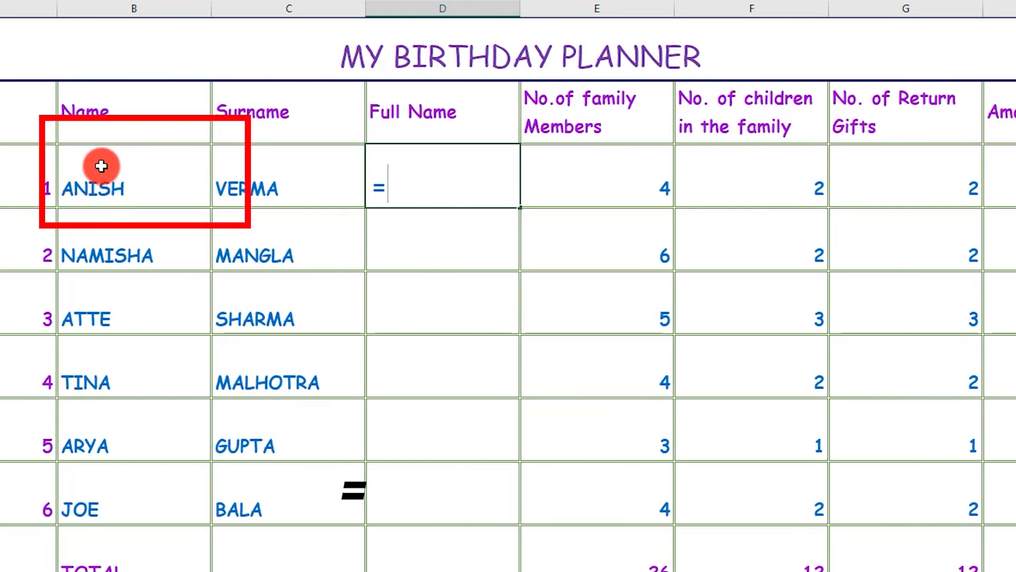
left_click(145, 198)
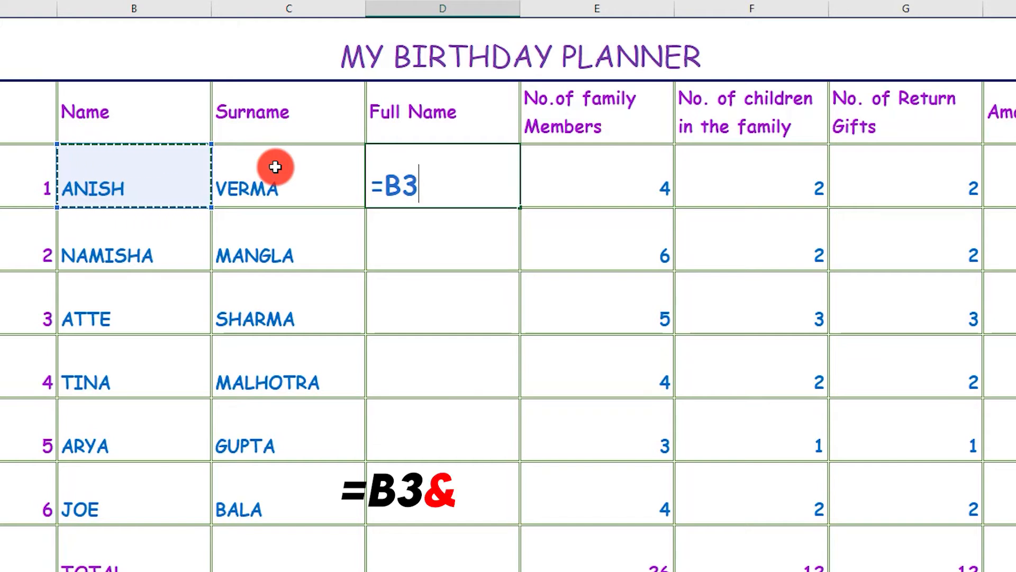
type("&")
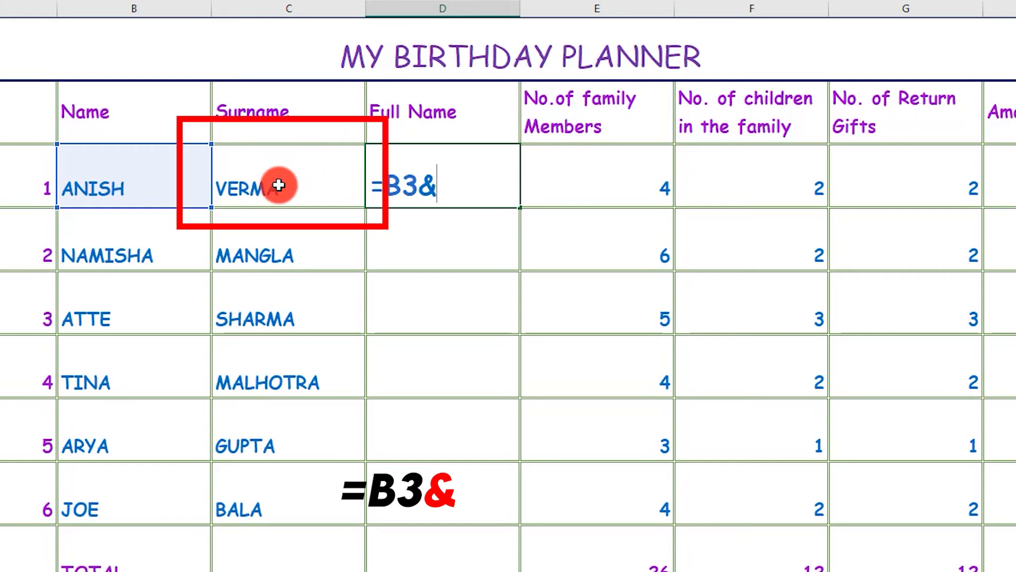
left_click(279, 184)
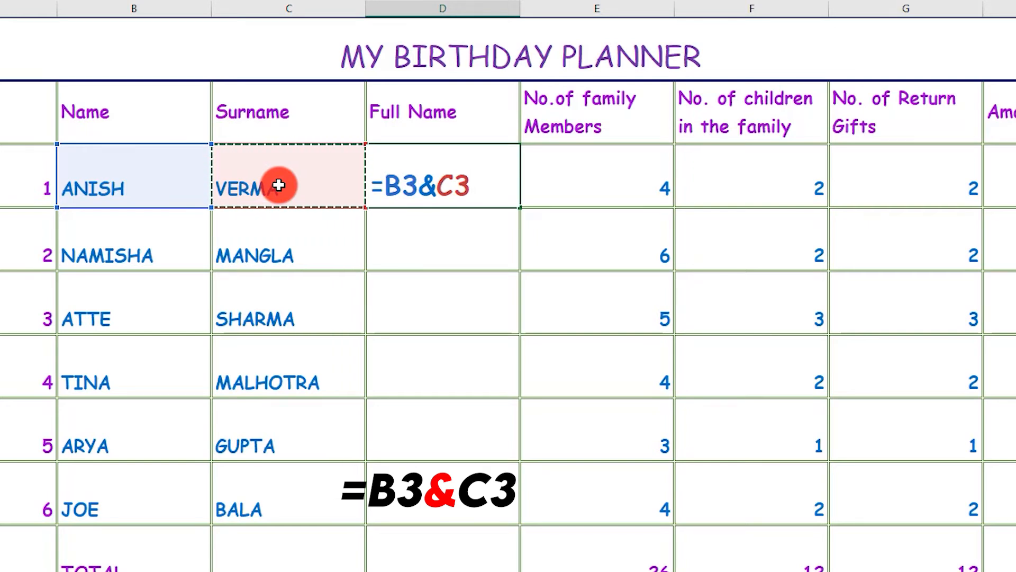
key("Return")
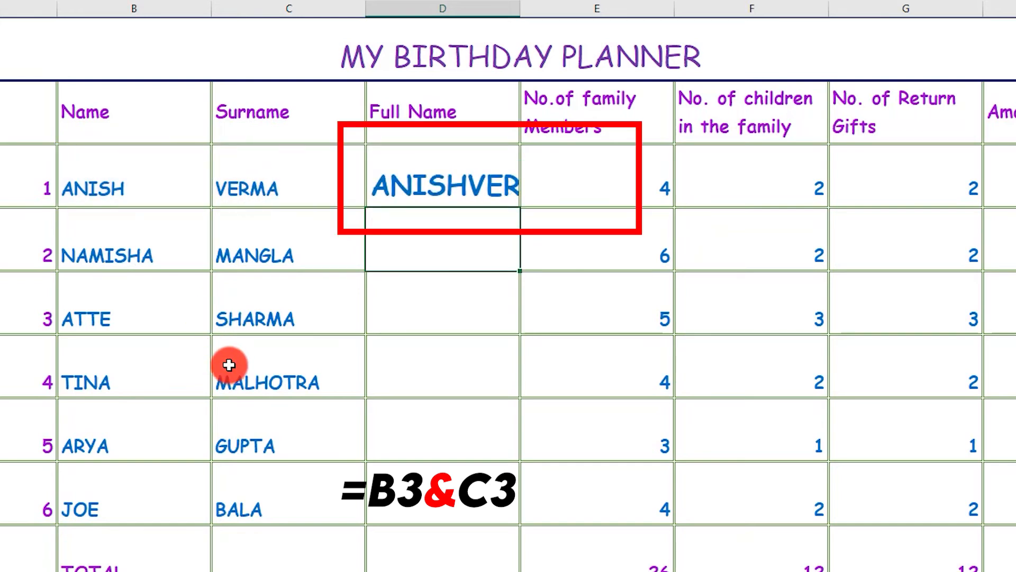
left_click_drag(519, 8, 581, 7)
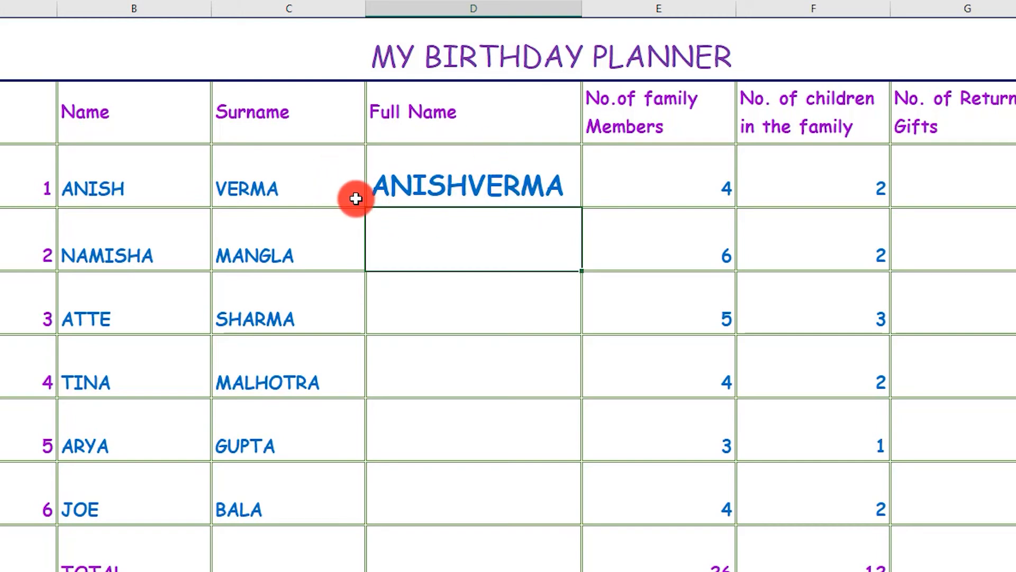
- Change the formula in D3 to =B3&" "&C3 to put a space between name and surname
left_click(418, 185)
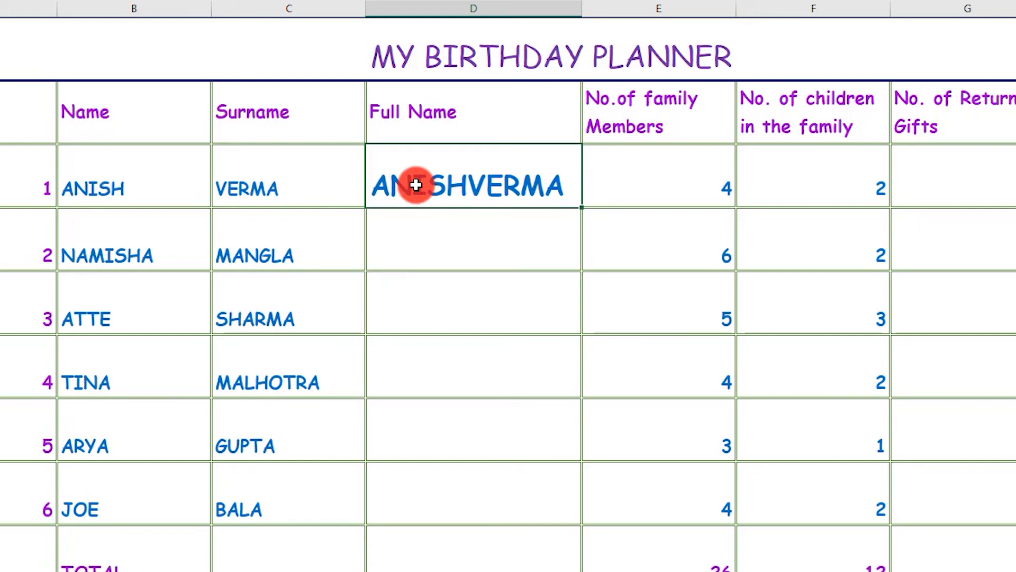
left_click(431, 244)
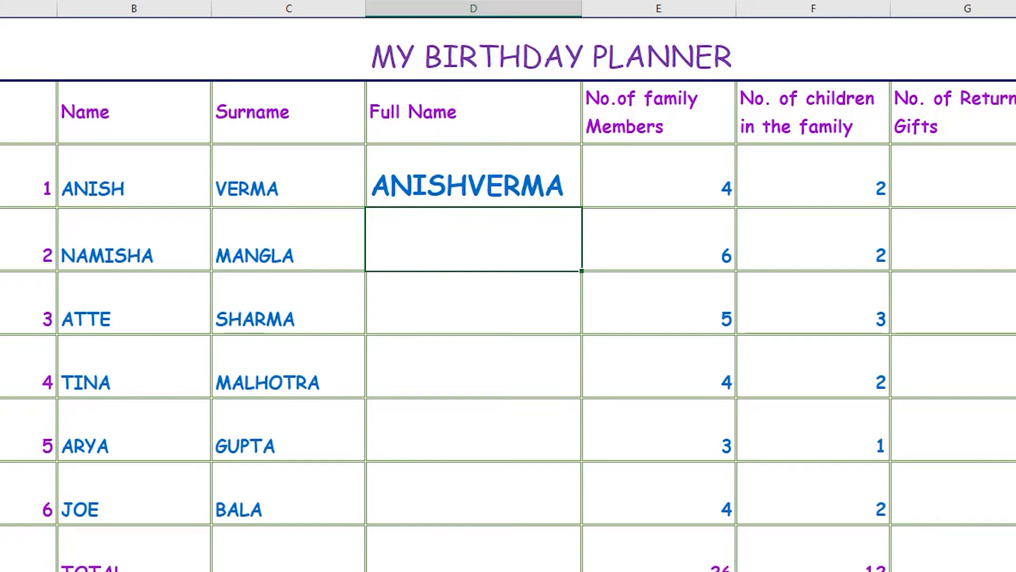
left_click(414, 183)
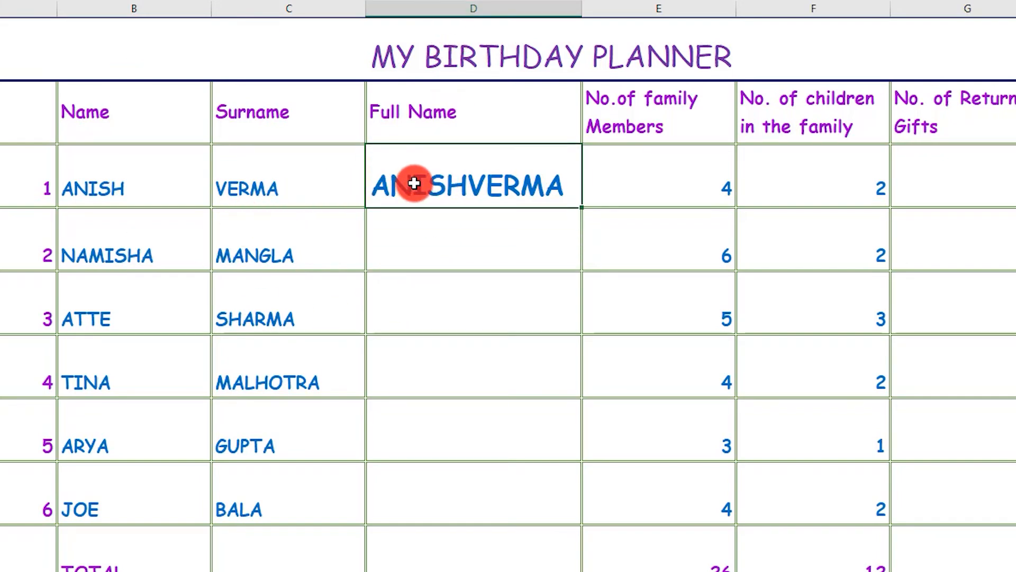
double_click(414, 183)
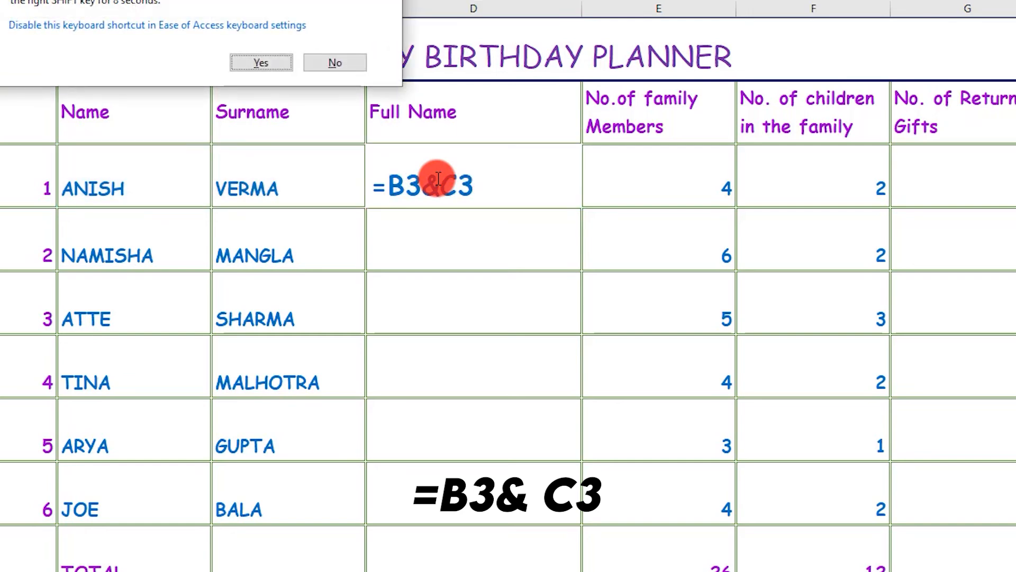
left_click(386, 1)
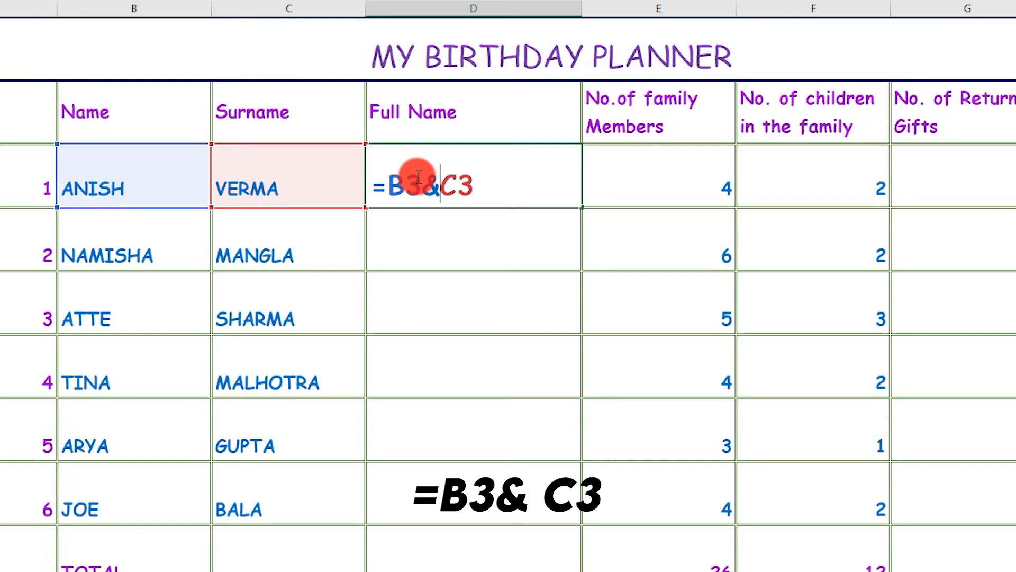
type("\"")
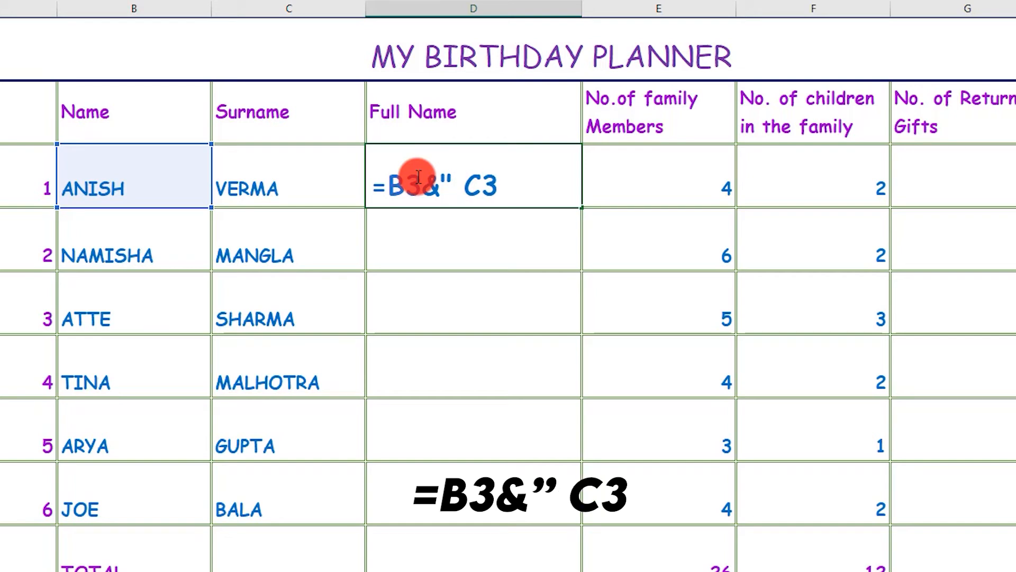
type(" \"")
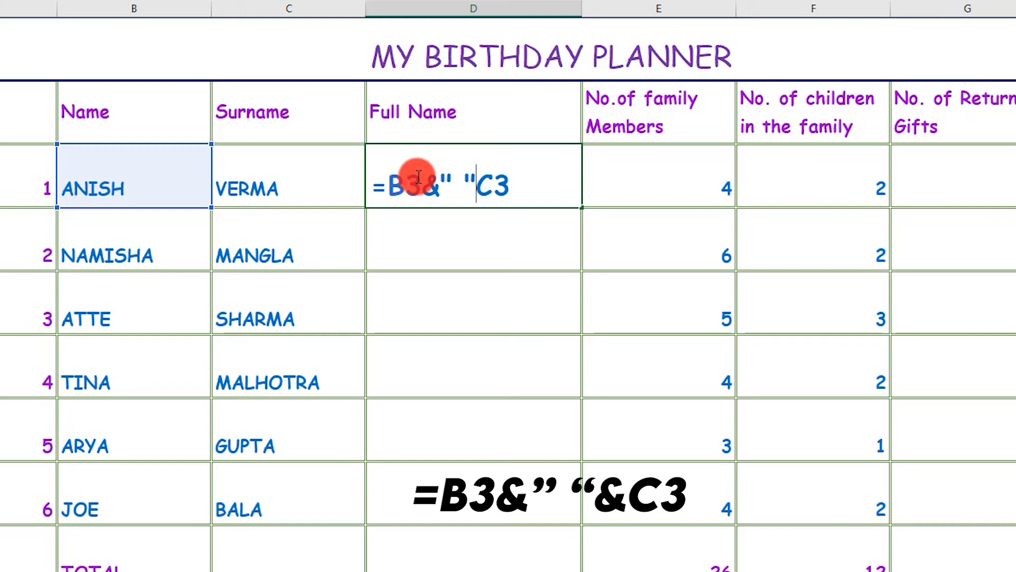
type("&")
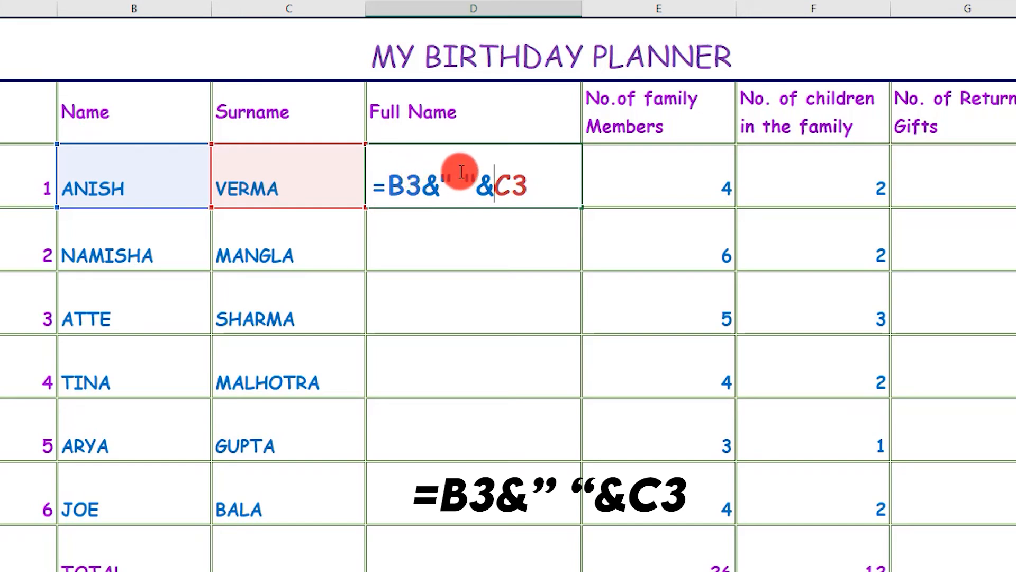
left_click(535, 183)
key("Return")
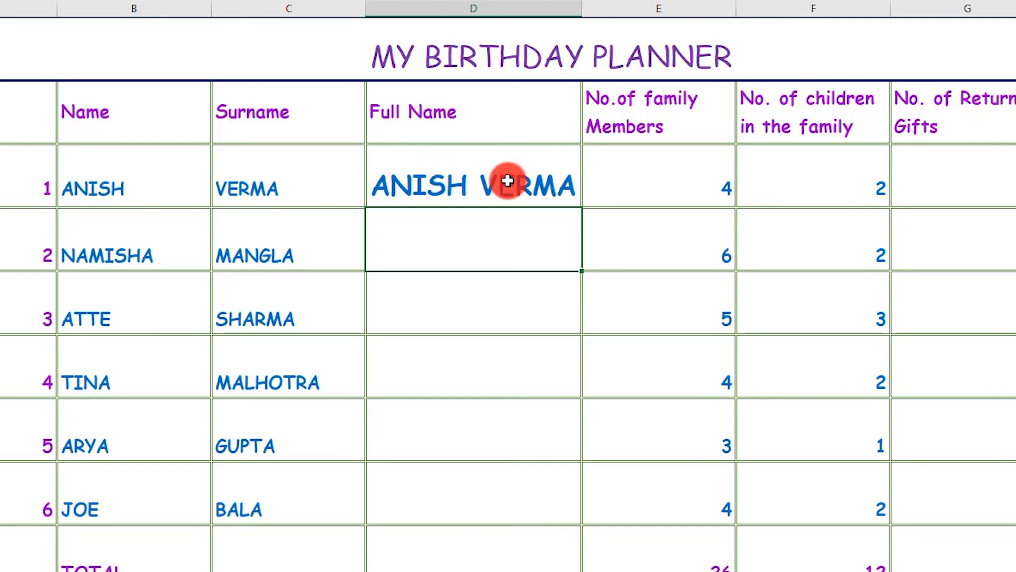
- Enter the formula =B4&" "&C4 in D4 for the second guest's full name
double_click(380, 255)
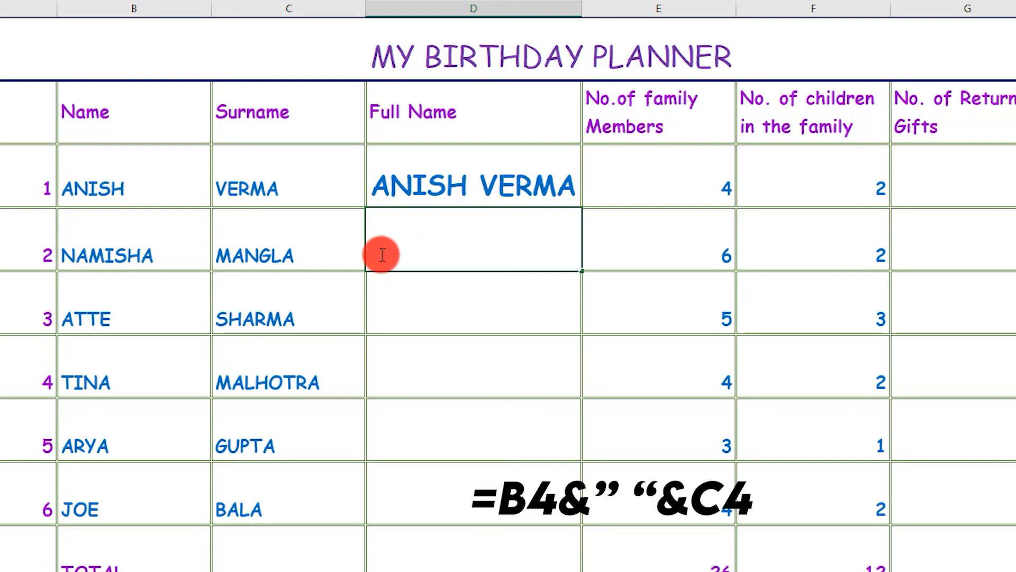
type("=")
left_click(91, 257)
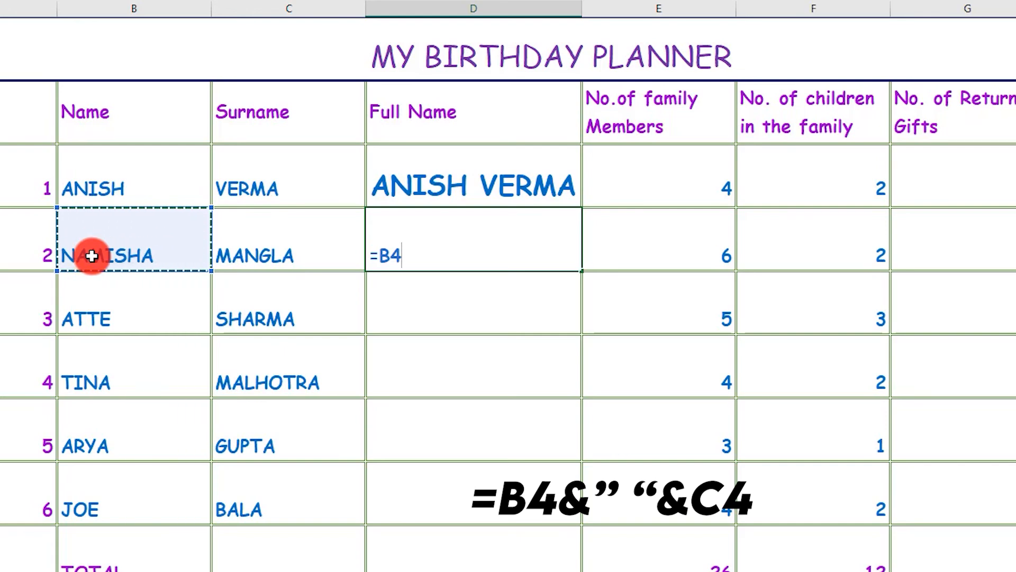
type("&")
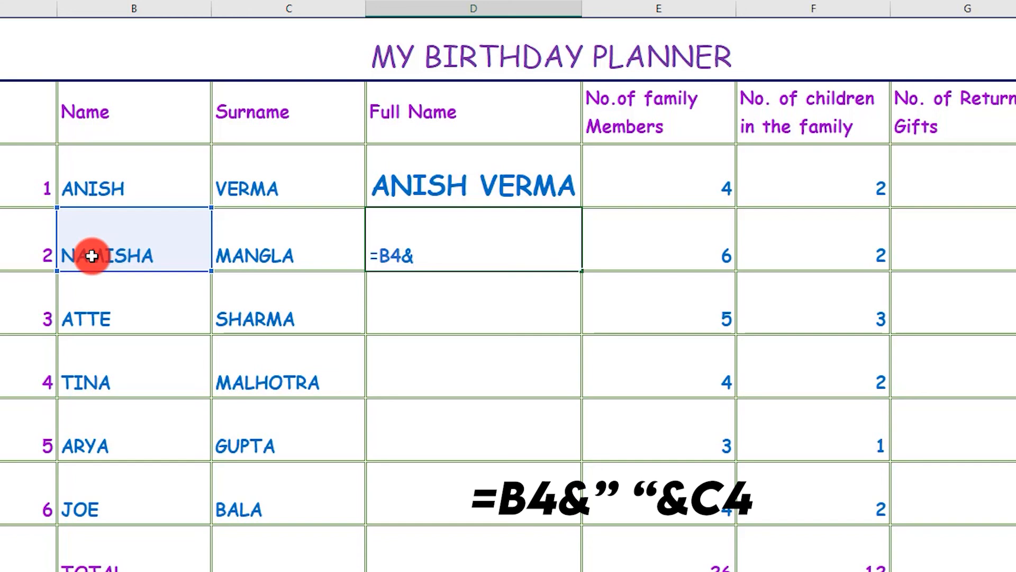
type("\" \"")
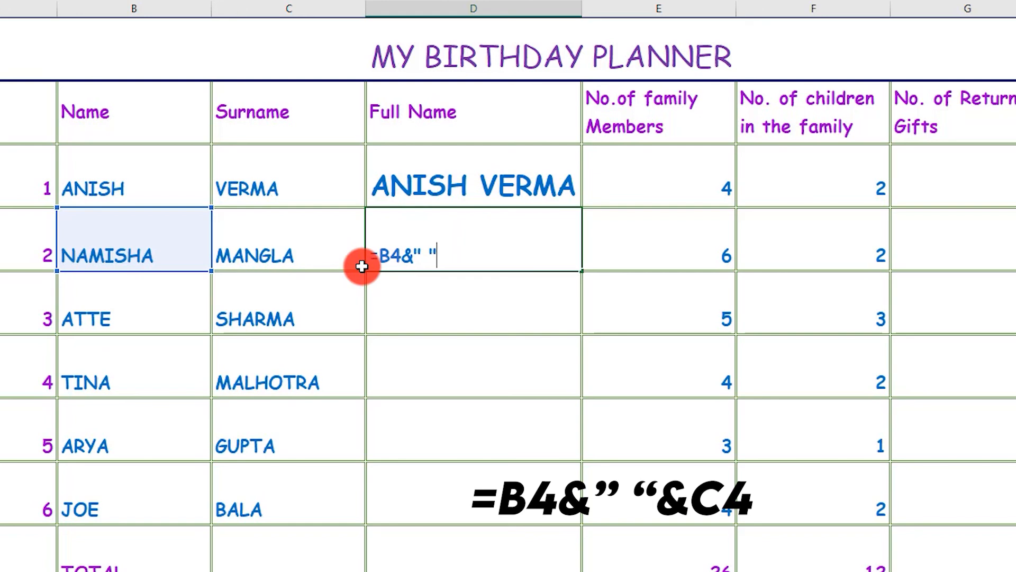
type("&")
left_click(335, 246)
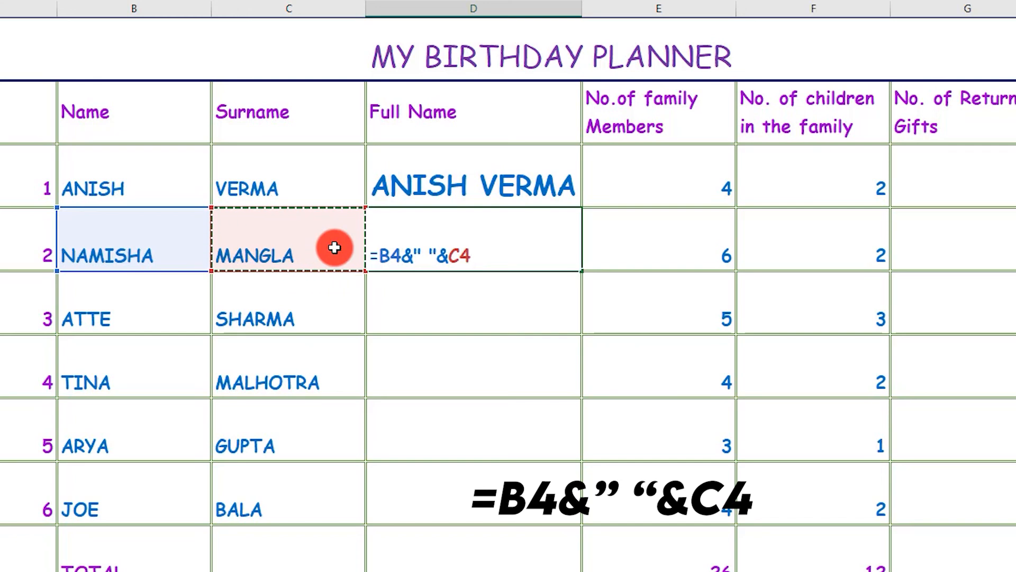
key("Return")
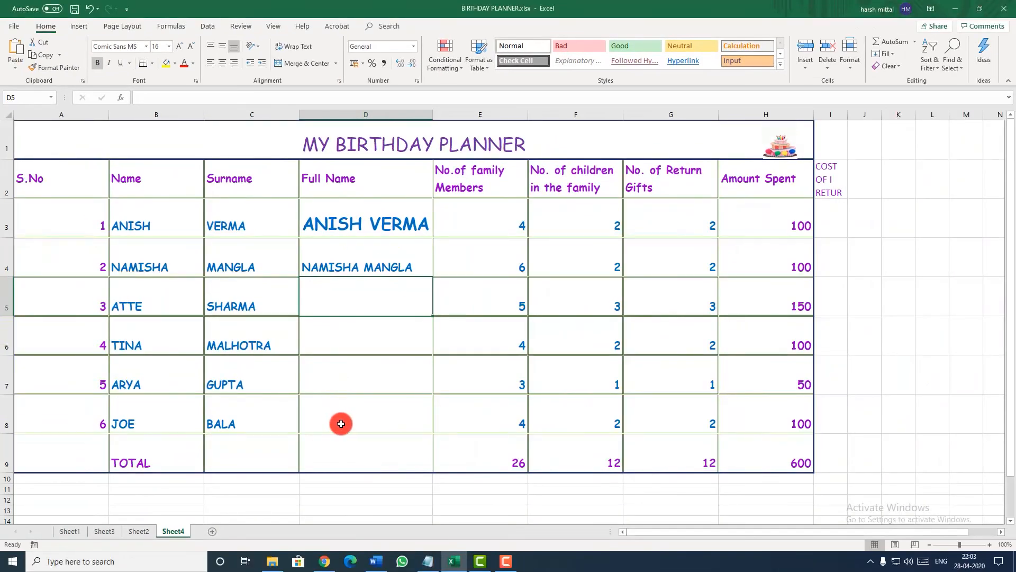
- Fill the full name formula from D4 down to D8 and save the workbook
left_click(376, 268)
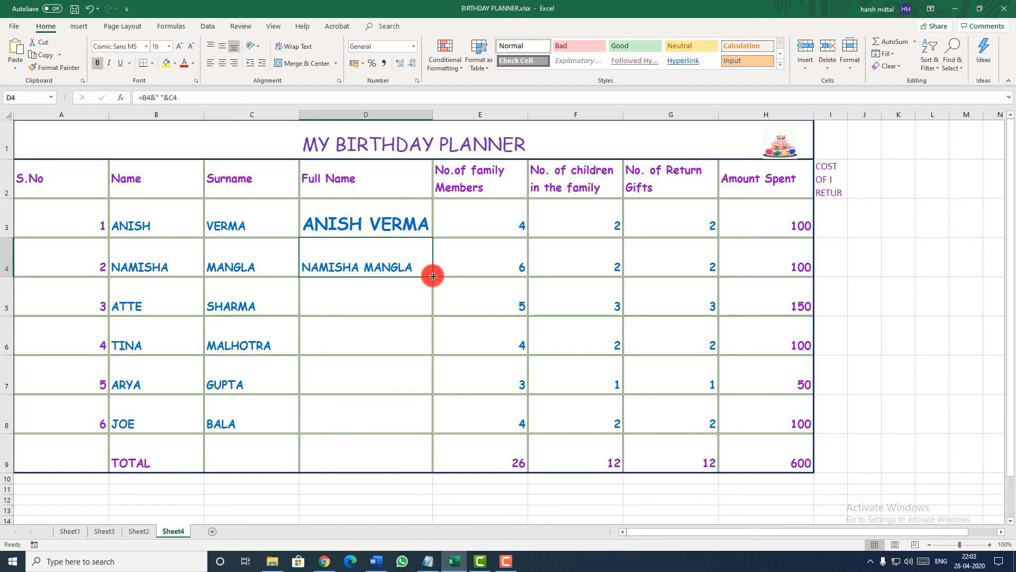
left_click_drag(433, 276, 427, 424)
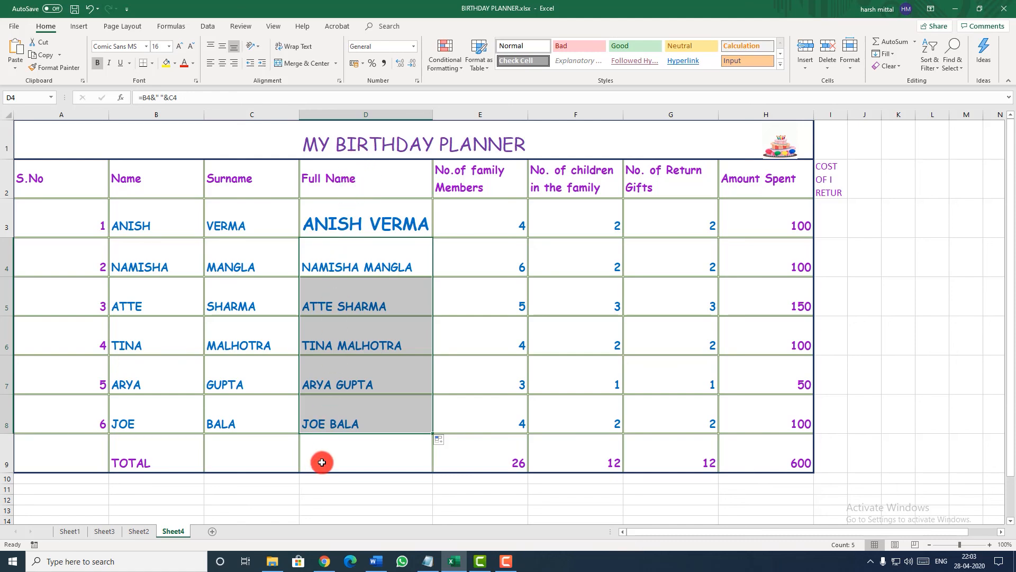
key("ctrl+s")
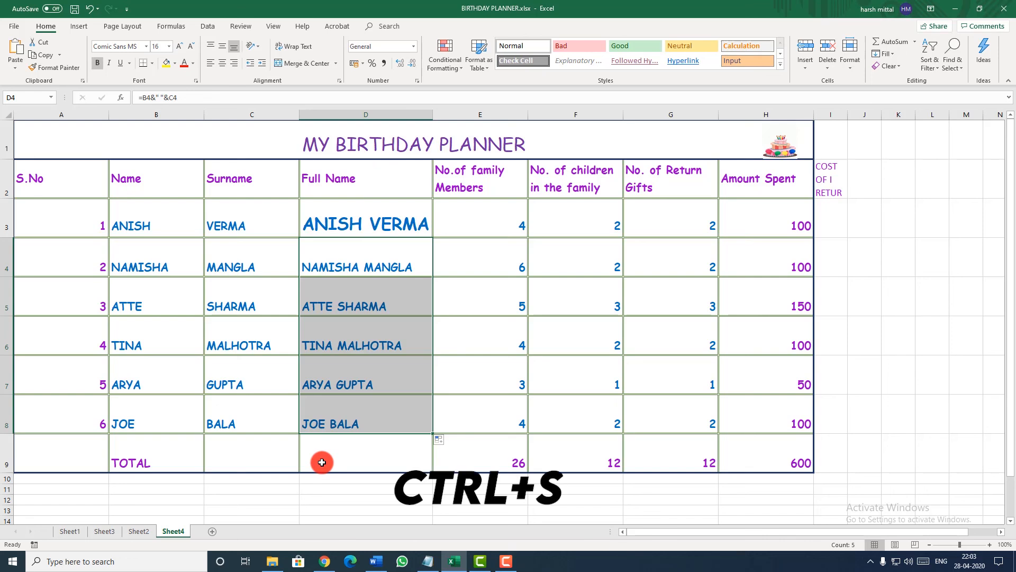